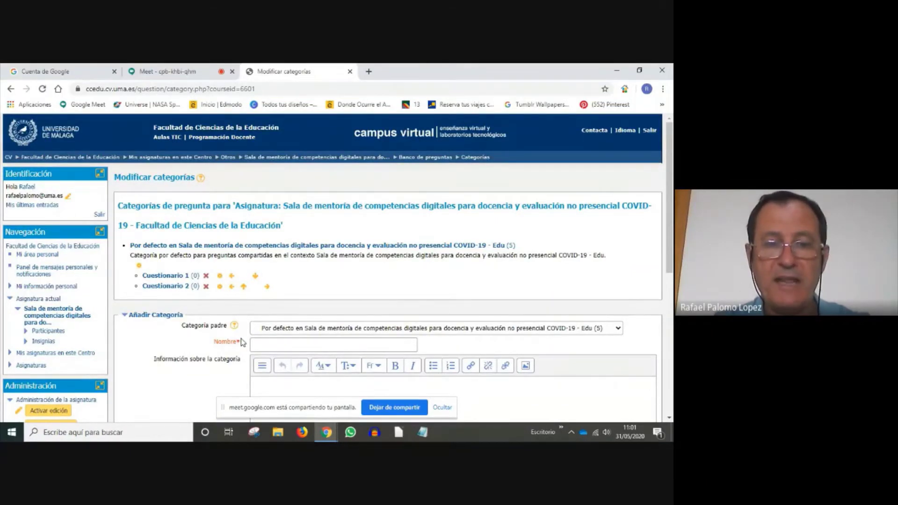
Step: Go from the categories page to the list of questions in the course's question bank
{"action": "scroll", "coordinate": [242, 343], "scroll_direction": "down", "scroll_amount": 2}
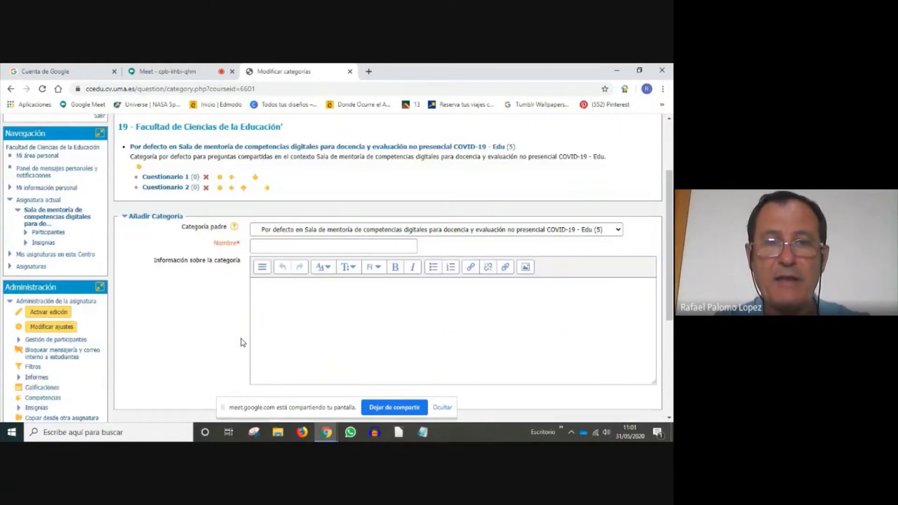
{"action": "scroll", "coordinate": [243, 343], "scroll_direction": "down", "scroll_amount": 1}
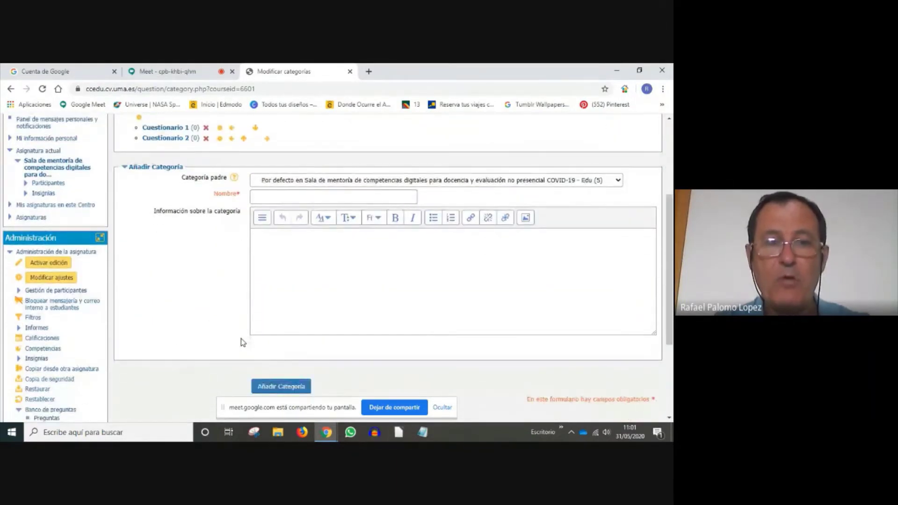
{"action": "scroll", "coordinate": [242, 343], "scroll_direction": "down", "scroll_amount": 2}
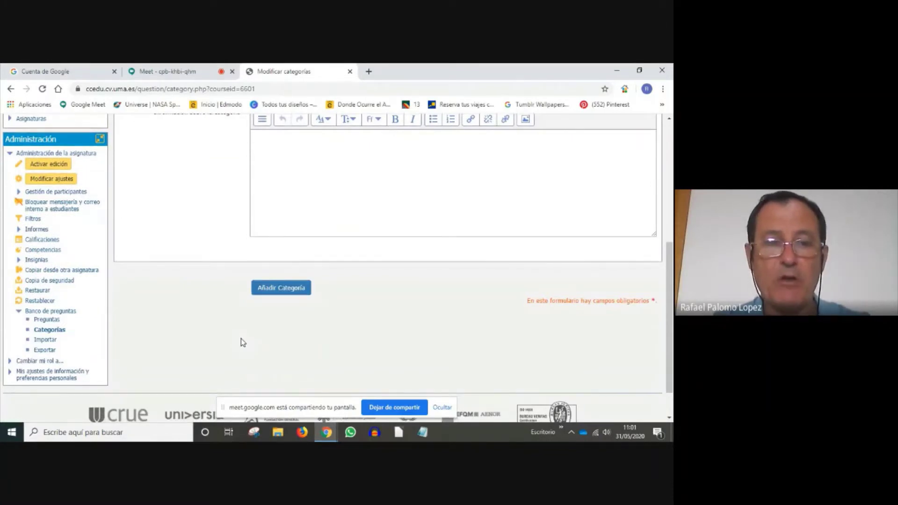
{"action": "left_click", "coordinate": [44, 320]}
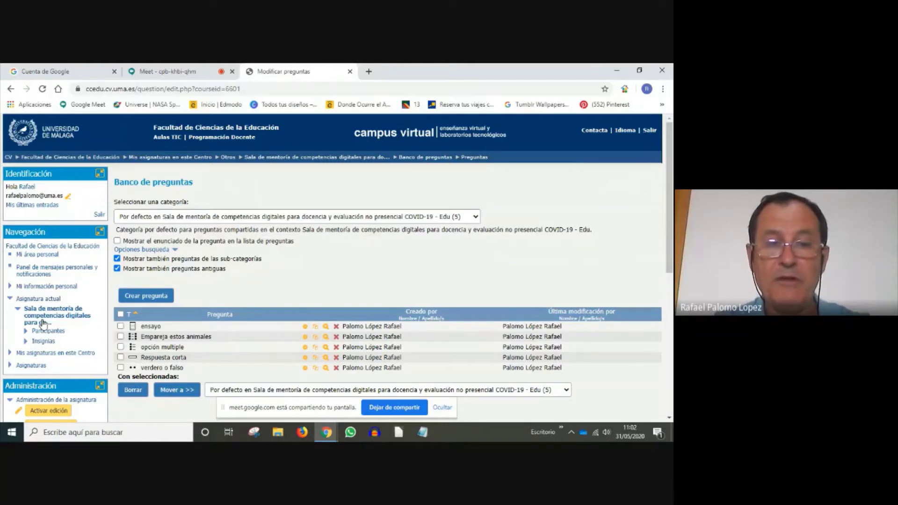
Step: Create a new question of type Verdadero/Falso in the question bank
{"action": "left_click", "coordinate": [146, 297]}
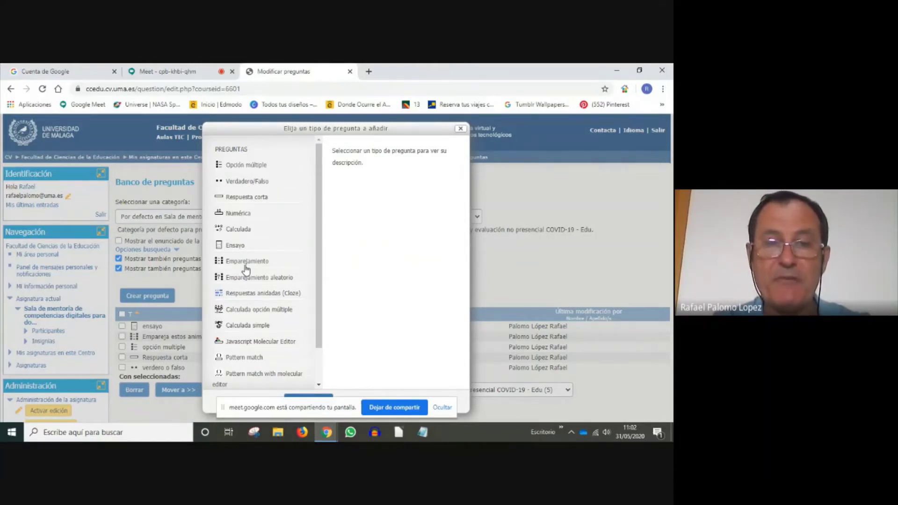
{"action": "left_click", "coordinate": [244, 182]}
{"action": "scroll", "coordinate": [281, 232], "scroll_direction": "down", "scroll_amount": 2}
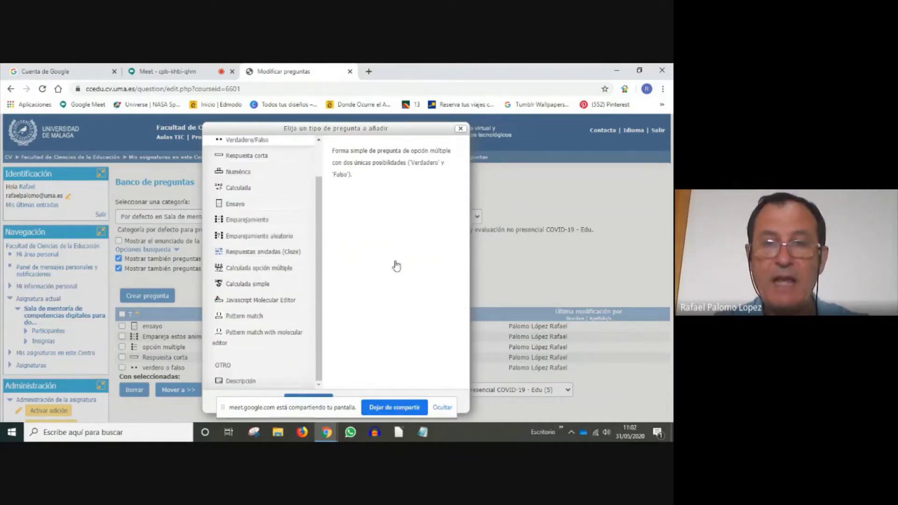
{"action": "left_click_drag", "start_coordinate": [333, 123], "coordinate": [335, 89]}
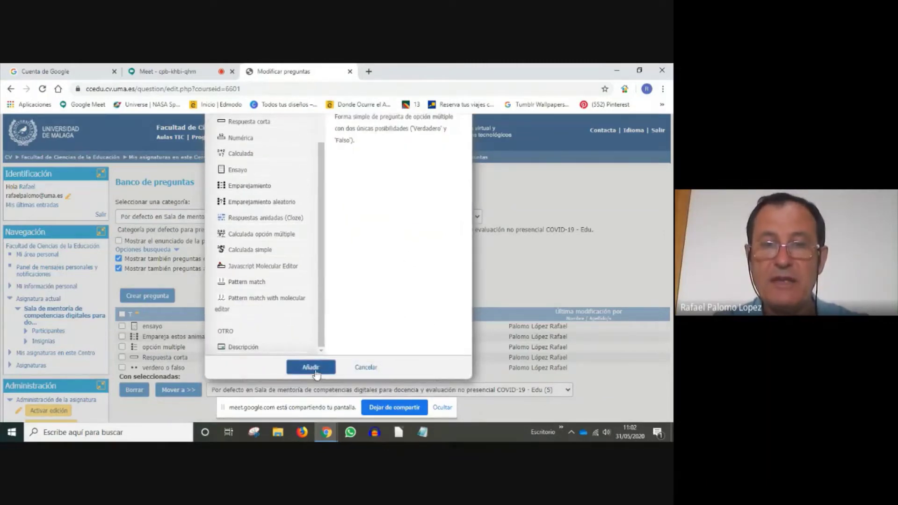
{"action": "left_click", "coordinate": [311, 368]}
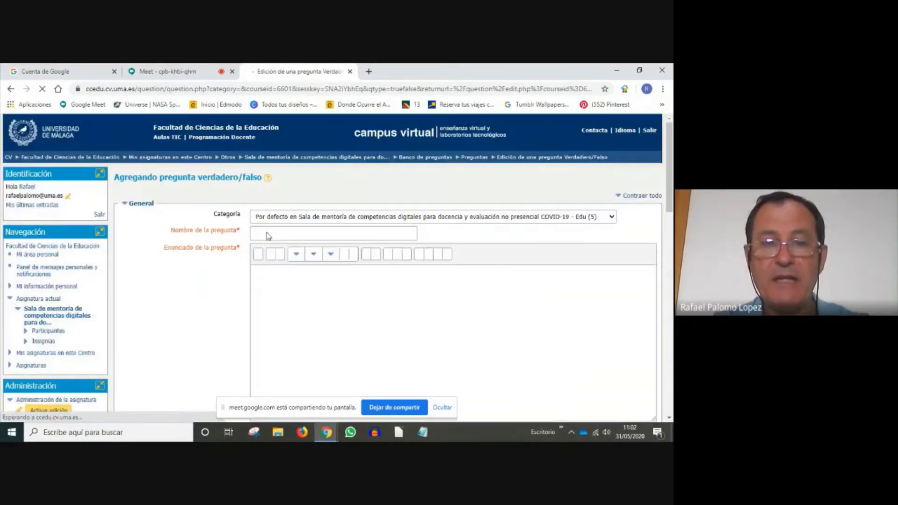
Step: Name the true/false question "Capital de España"
{"action": "left_click", "coordinate": [268, 232]}
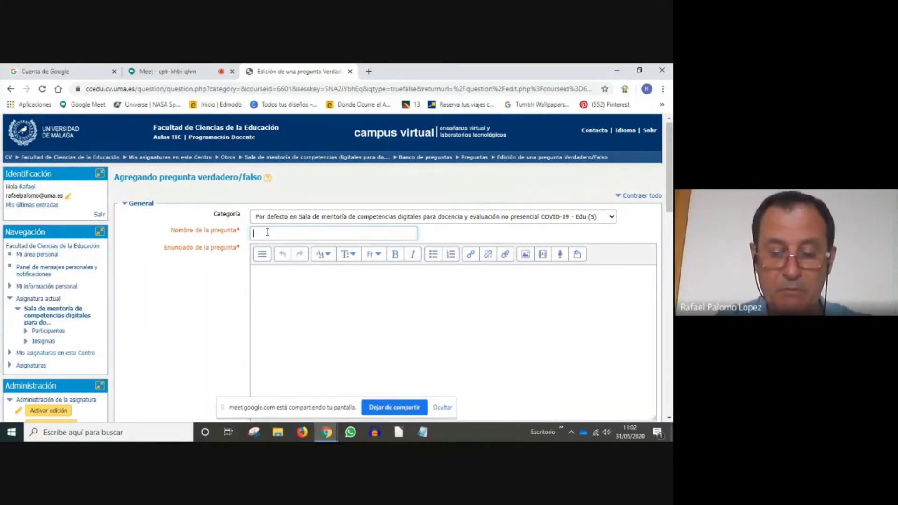
{"action": "type", "text": "Capital "}
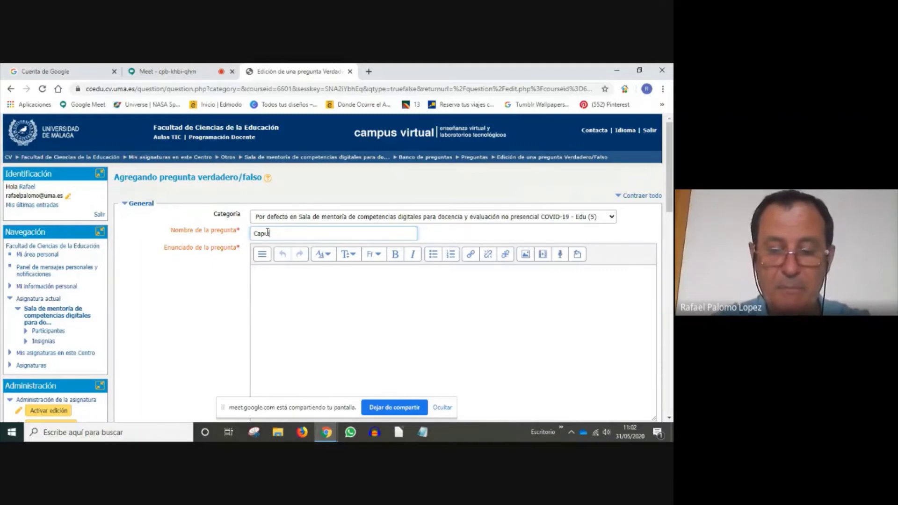
{"action": "type", "text": "de España"}
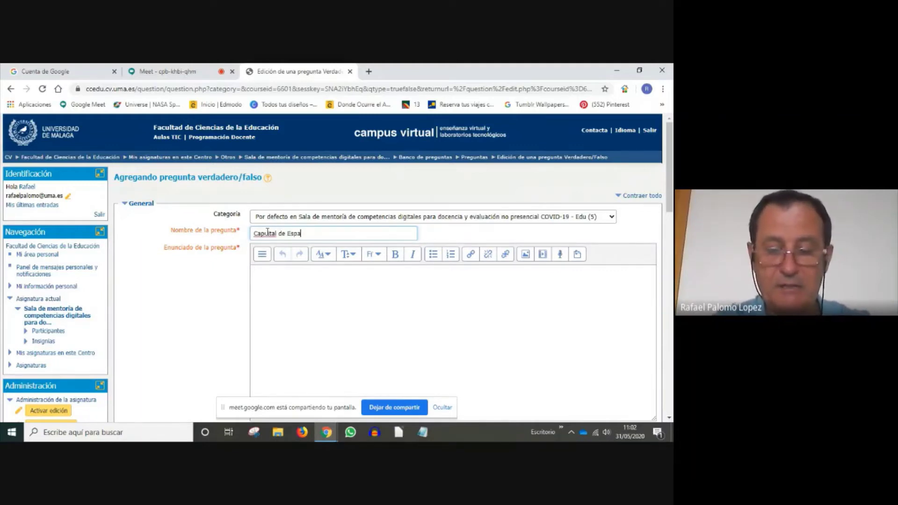
Step: Enter "¿La capital de España es Málaga?" as the question text, correcting any typing error
{"action": "left_click", "coordinate": [268, 276]}
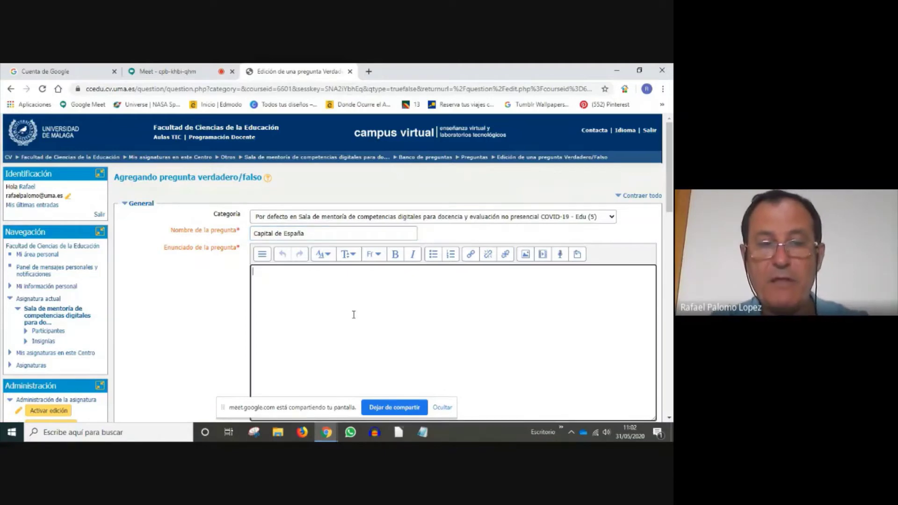
{"action": "type", "text": "¿La capitalñ de España es "}
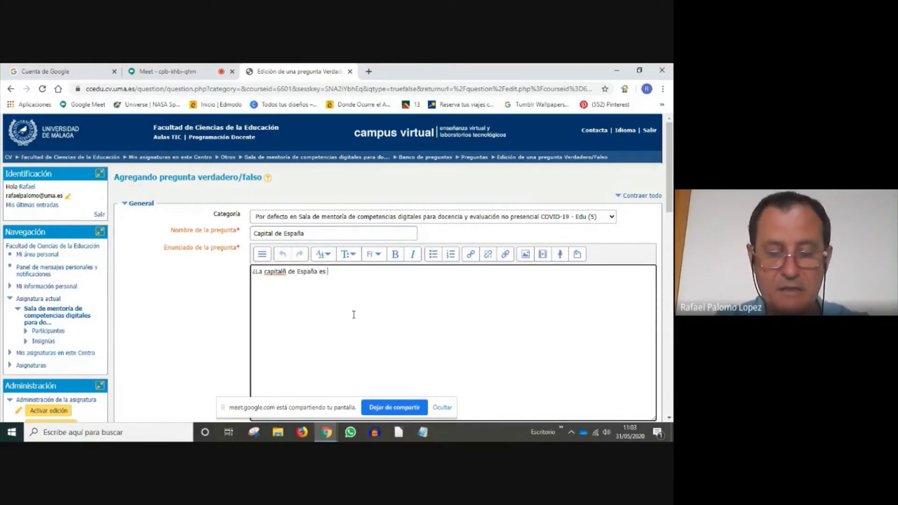
{"action": "type", "text": "Málaga"}
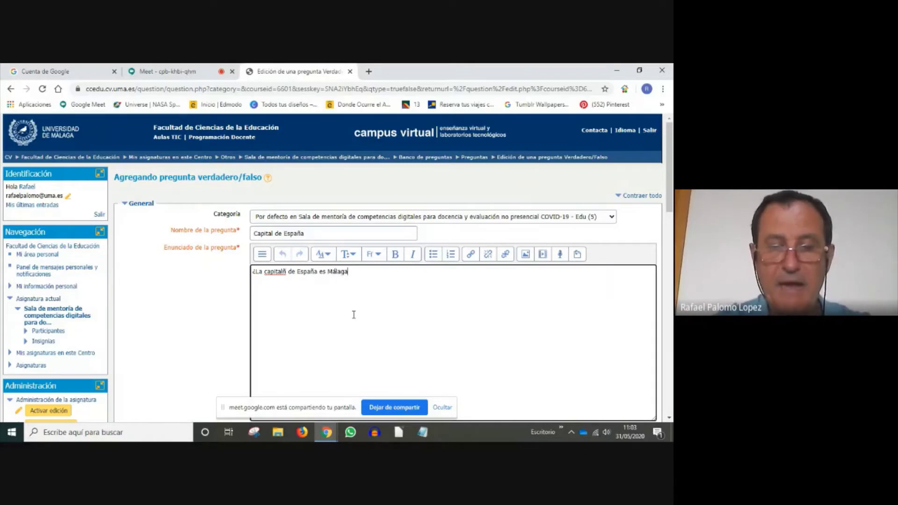
{"action": "type", "text": "?"}
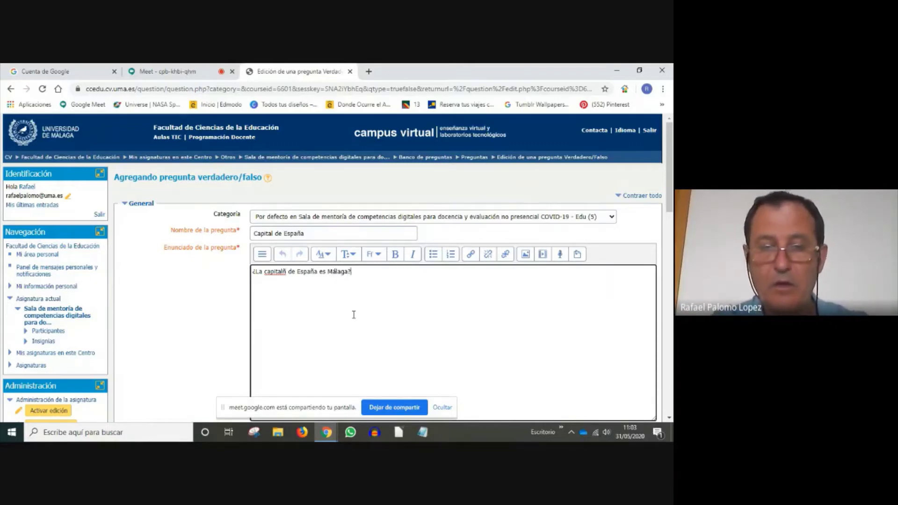
{"action": "left_click", "coordinate": [288, 273]}
{"action": "key", "text": "BackSpace"}
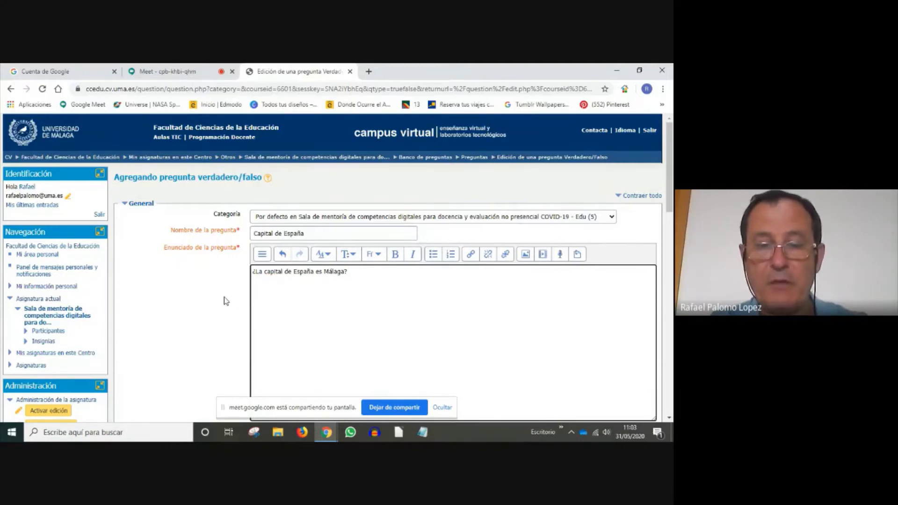
Step: Enter "No has acertado" as the feedback for the answer 'Verdadero'
{"action": "scroll", "coordinate": [225, 301], "scroll_direction": "down", "scroll_amount": 8}
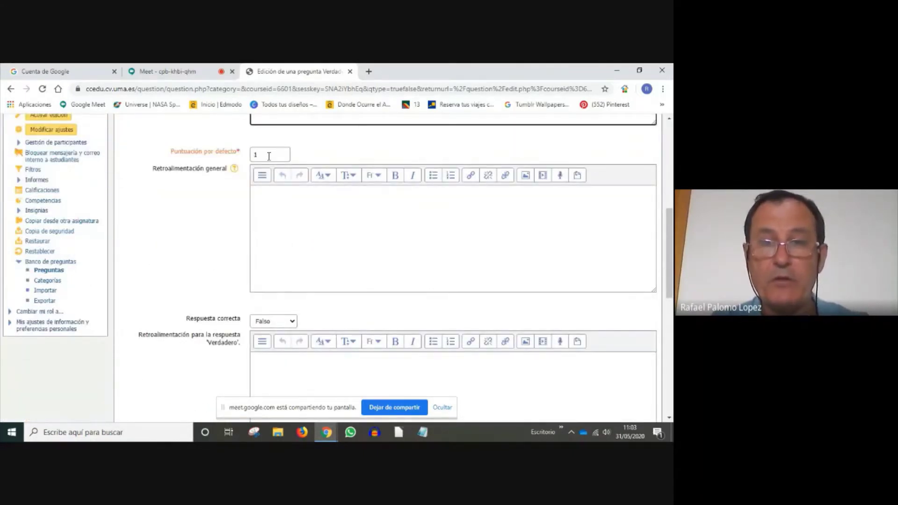
{"action": "scroll", "coordinate": [211, 224], "scroll_direction": "down", "scroll_amount": 2}
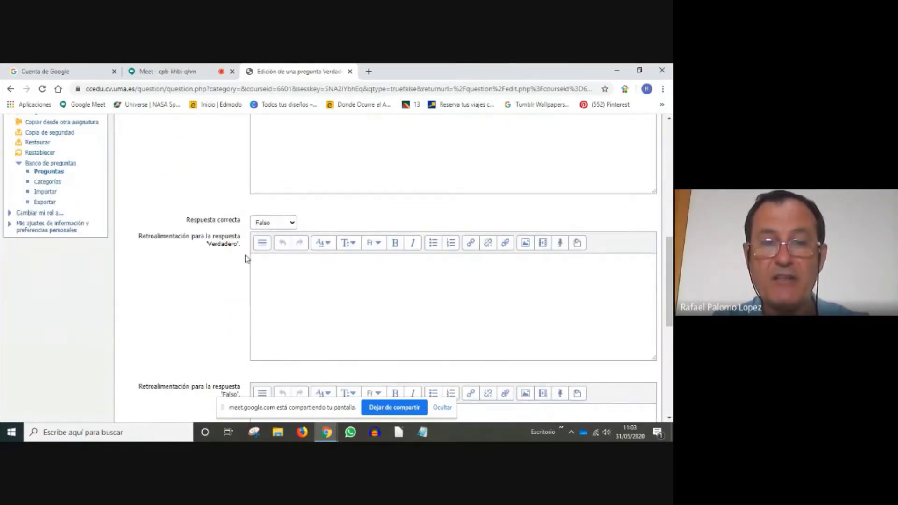
{"action": "left_click", "coordinate": [283, 272]}
{"action": "type", "text": "No h"}
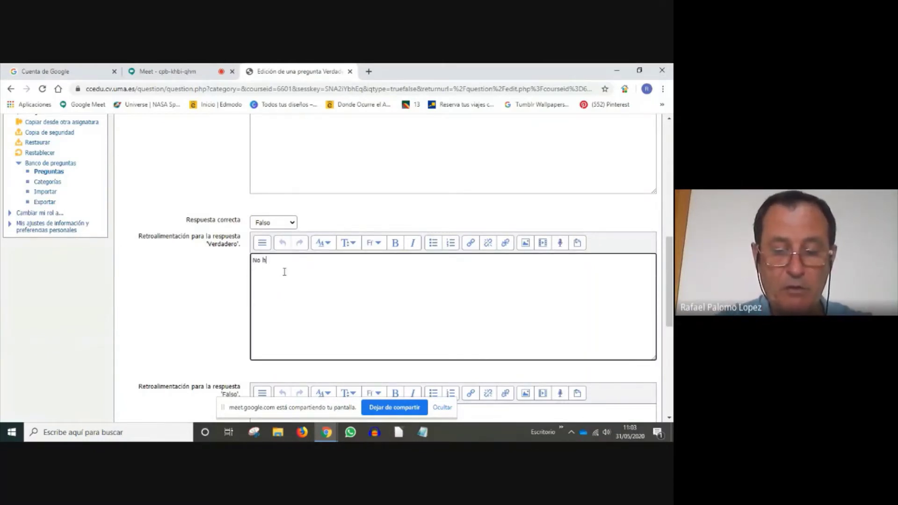
{"action": "type", "text": "as acertado."}
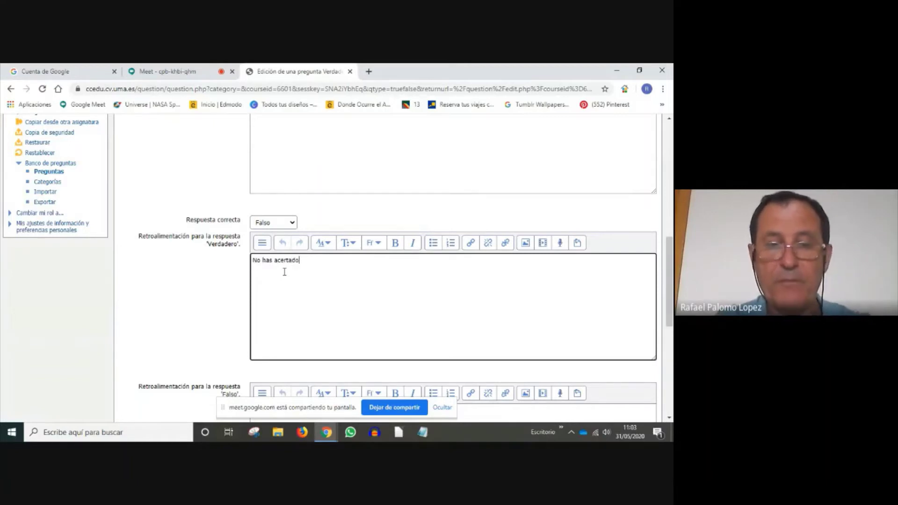
Step: Enter "Enhorabuena" as the feedback for the answer 'Falso' and save the question
{"action": "scroll", "coordinate": [284, 272], "scroll_direction": "down", "scroll_amount": 5}
{"action": "left_click", "coordinate": [304, 215]}
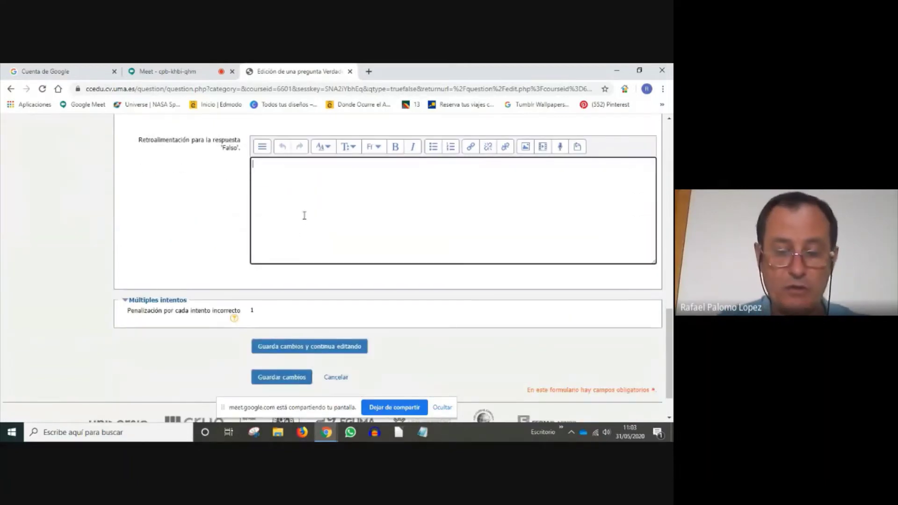
{"action": "type", "text": "Enh"}
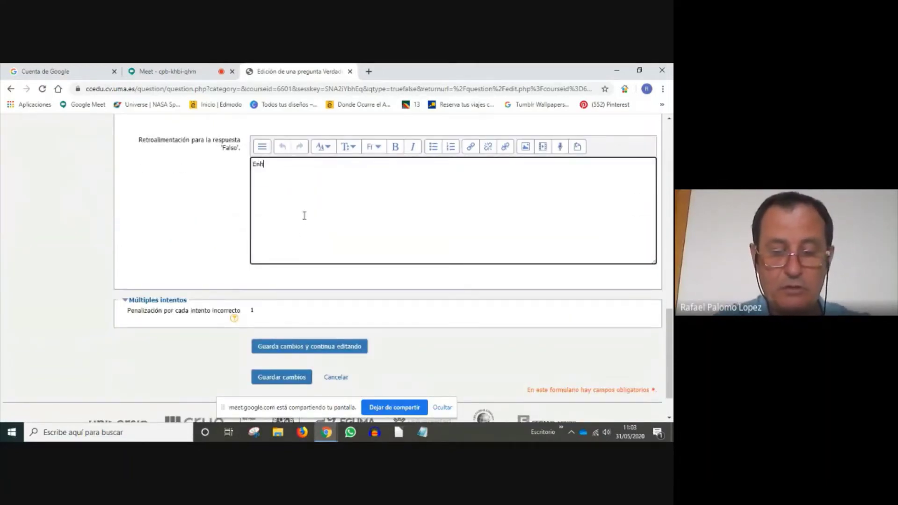
{"action": "type", "text": "orabuena"}
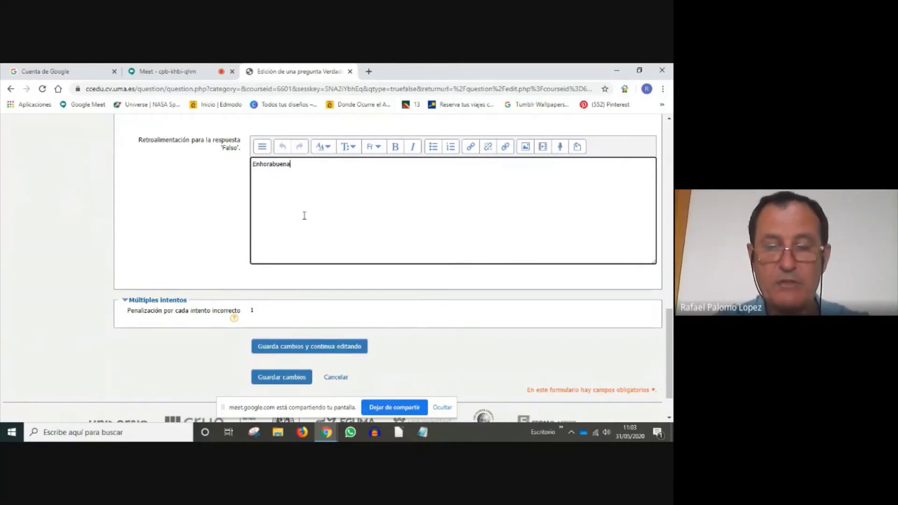
{"action": "left_click", "coordinate": [276, 380]}
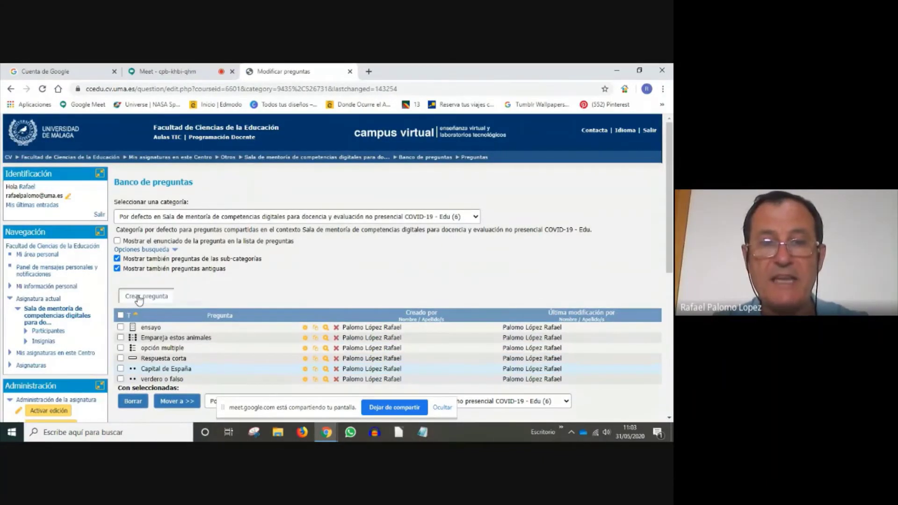
Step: Create another question of type Opción múltiple in the question bank
{"action": "left_click", "coordinate": [139, 295]}
{"action": "left_click", "coordinate": [248, 168]}
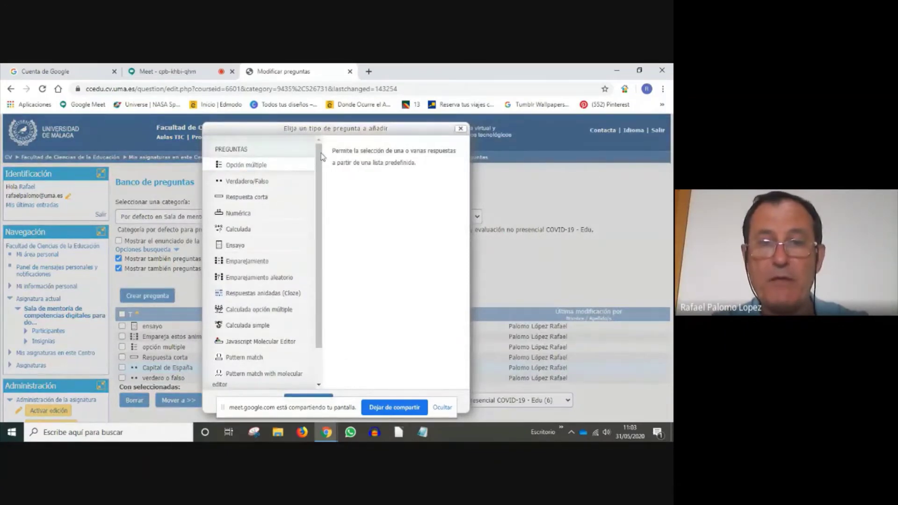
{"action": "scroll", "coordinate": [319, 131], "scroll_direction": "down", "scroll_amount": 1}
{"action": "left_click", "coordinate": [312, 385]}
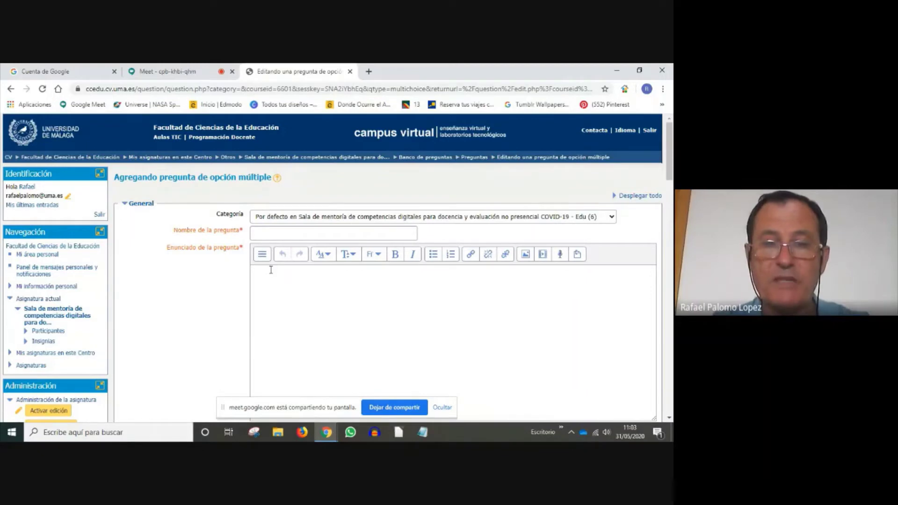
Step: Name the multiple-choice question "Río Málaga" and enter "El río que pasa por Málaga es el...?" as its text
{"action": "left_click", "coordinate": [275, 235]}
{"action": "type", "text": "Río Málaga"}
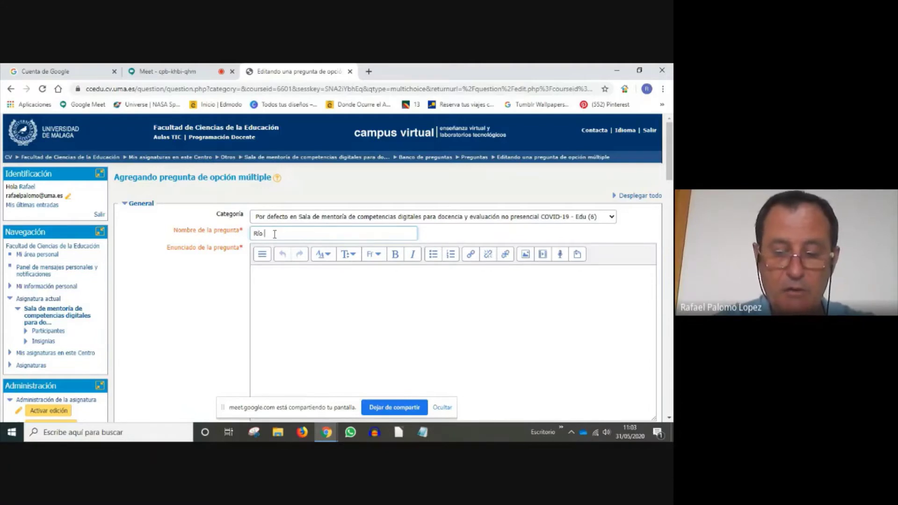
{"action": "left_click", "coordinate": [289, 307]}
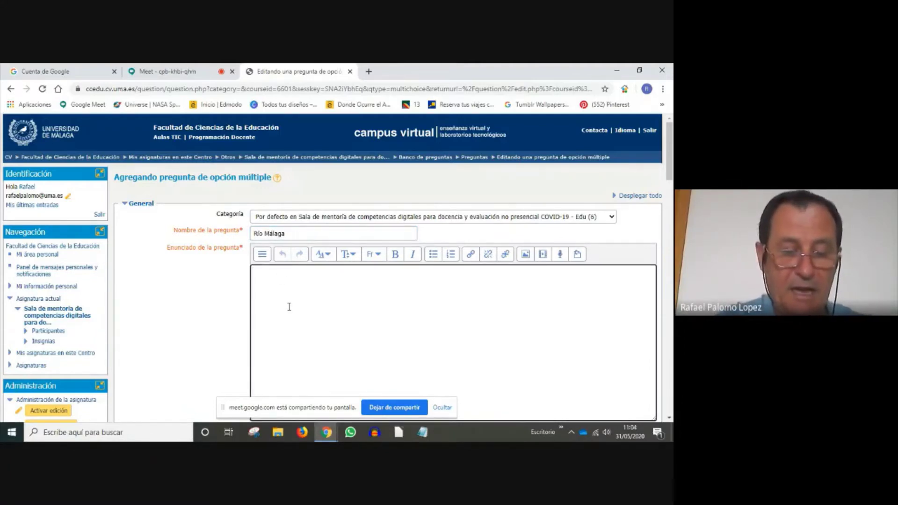
{"action": "type", "text": "El r"}
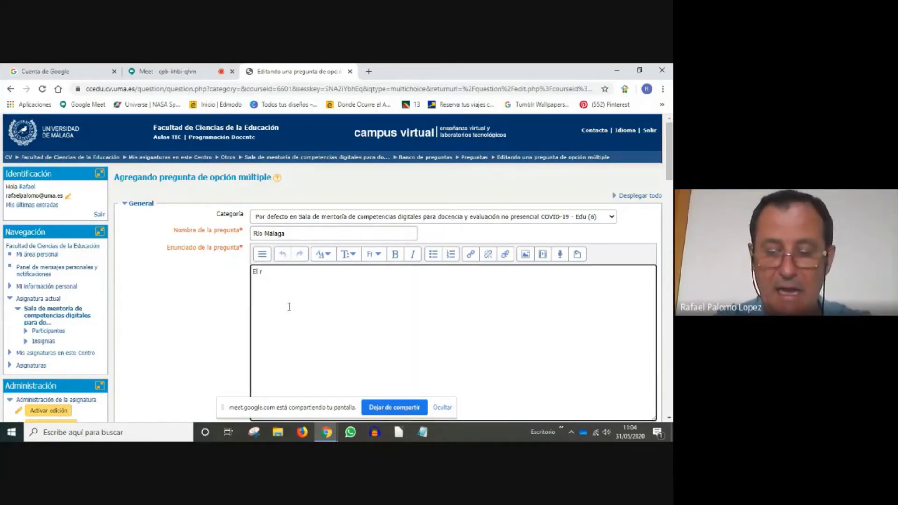
{"action": "type", "text": "ío que pasa p"}
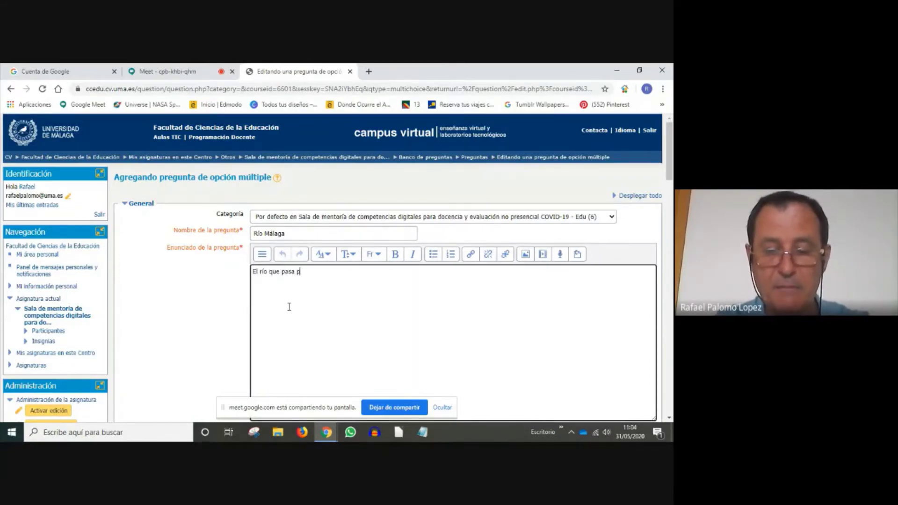
{"action": "type", "text": "or Málaga "}
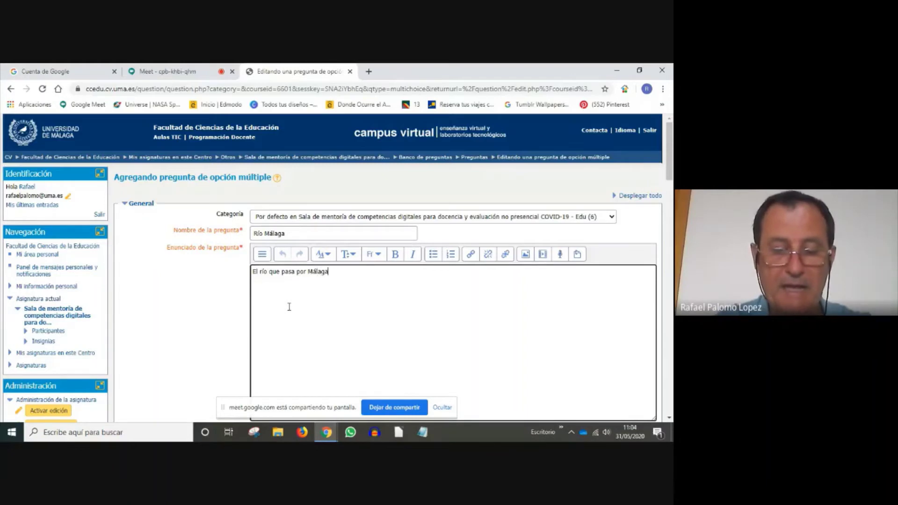
{"action": "type", "text": "es el...?"}
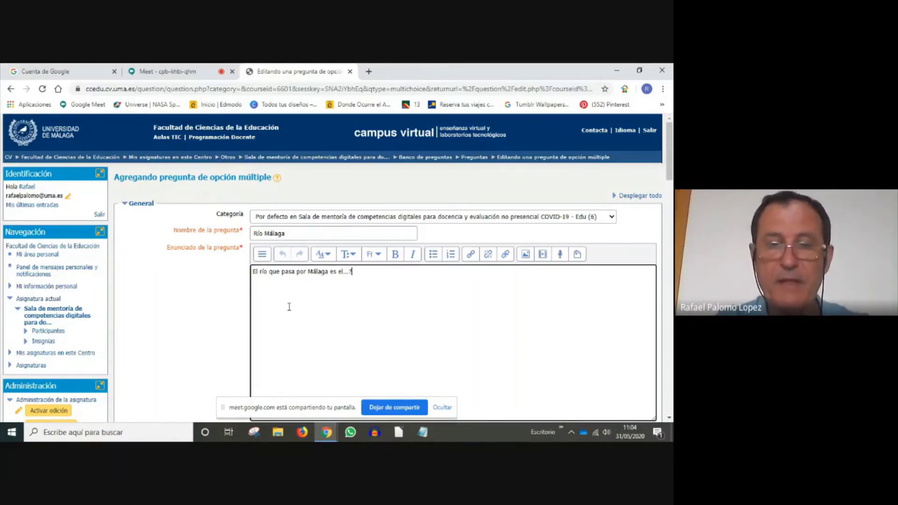
Step: Enter "Guadalmedina" as the first answer choice and set its grade to 100%
{"action": "scroll", "coordinate": [190, 284], "scroll_direction": "down", "scroll_amount": 5}
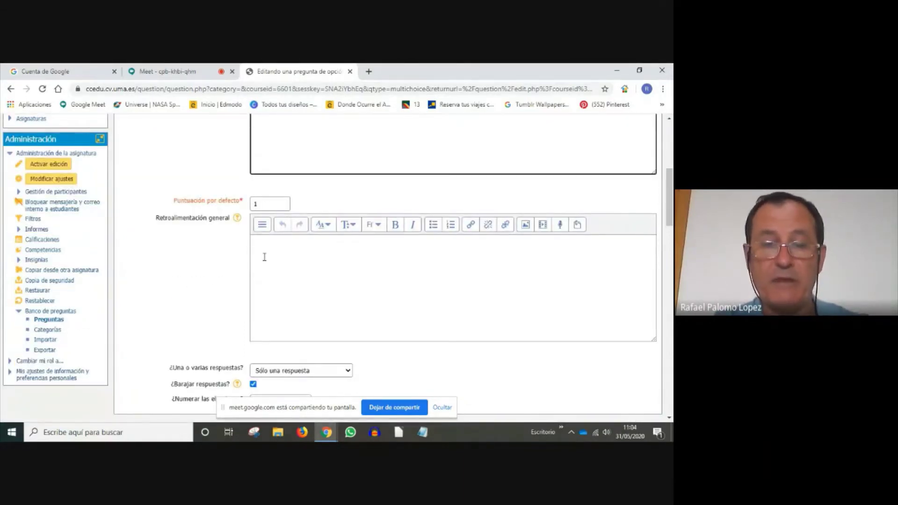
{"action": "scroll", "coordinate": [214, 262], "scroll_direction": "down", "scroll_amount": 3}
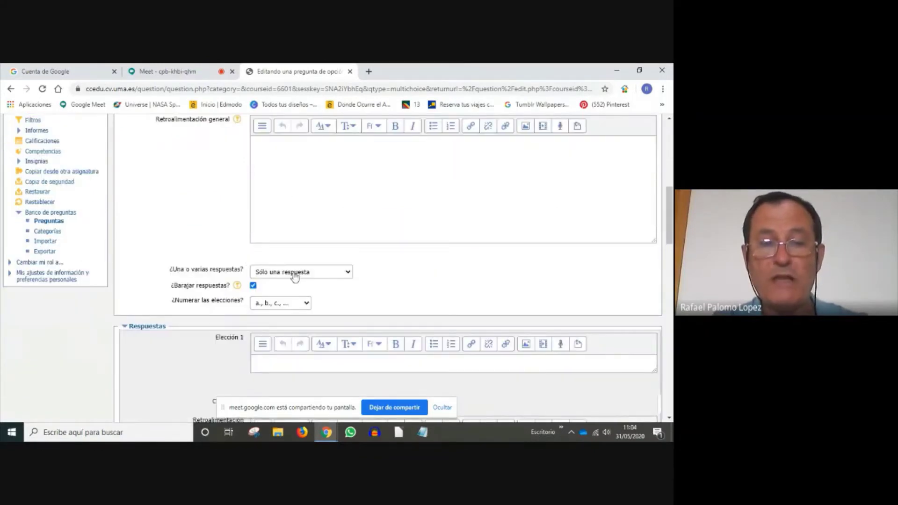
{"action": "scroll", "coordinate": [336, 278], "scroll_direction": "down", "scroll_amount": 3}
{"action": "left_click", "coordinate": [267, 214]}
{"action": "type", "text": "Gu"}
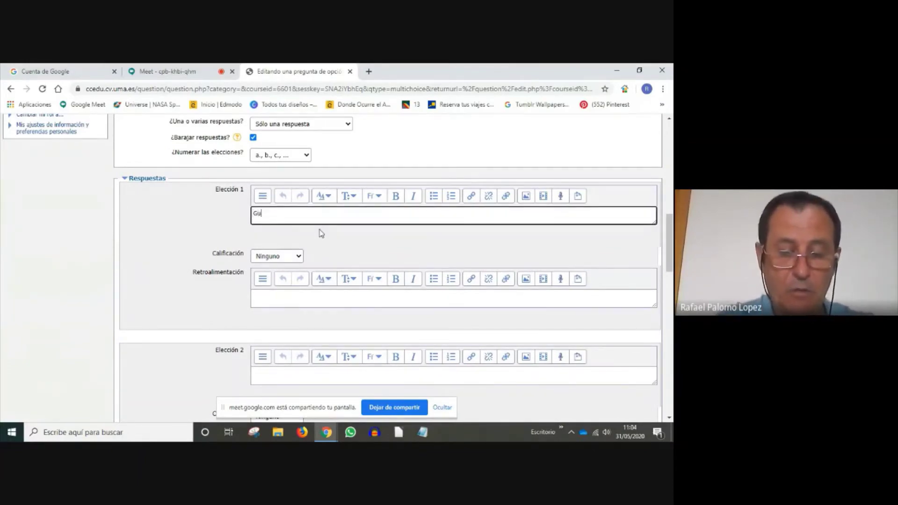
{"action": "type", "text": "adalmedina"}
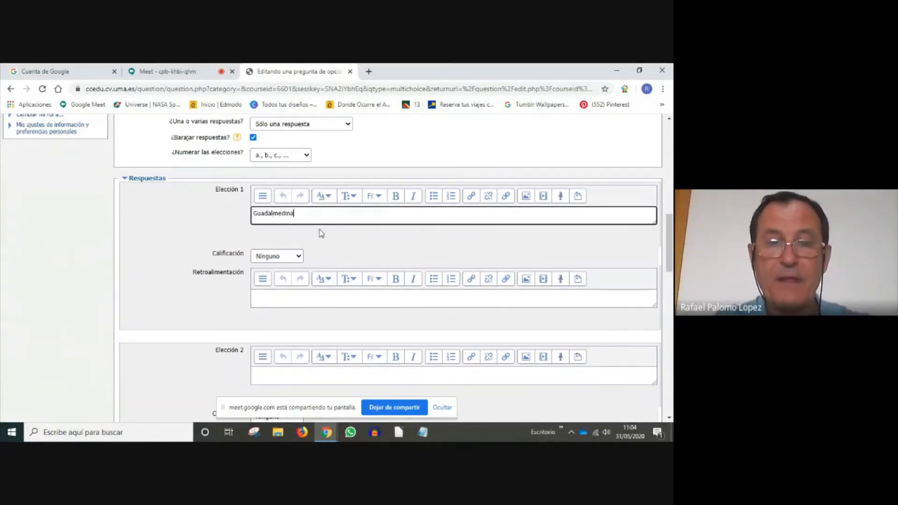
{"action": "left_click", "coordinate": [297, 257]}
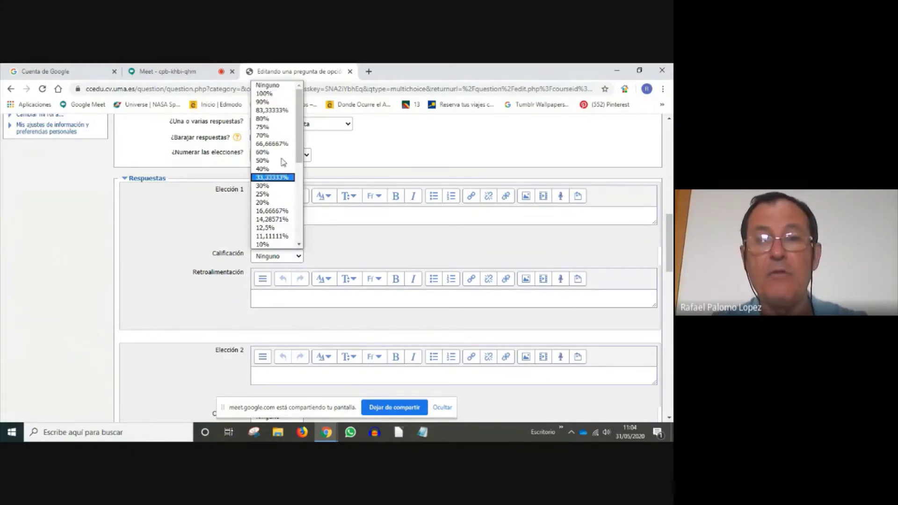
{"action": "left_click", "coordinate": [282, 96]}
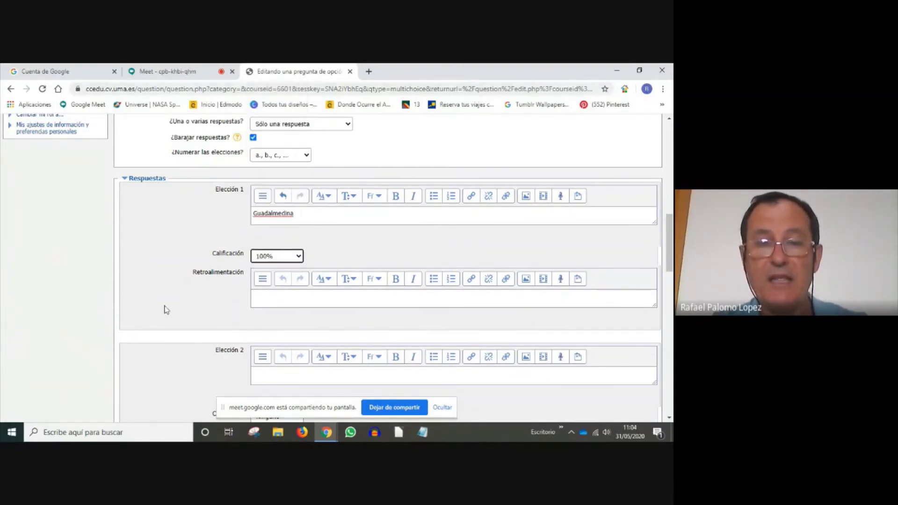
Step: Enter "Correcta" as the feedback for the answer choice Guadalmedina
{"action": "scroll", "coordinate": [165, 304], "scroll_direction": "down", "scroll_amount": 3}
{"action": "left_click", "coordinate": [292, 204]}
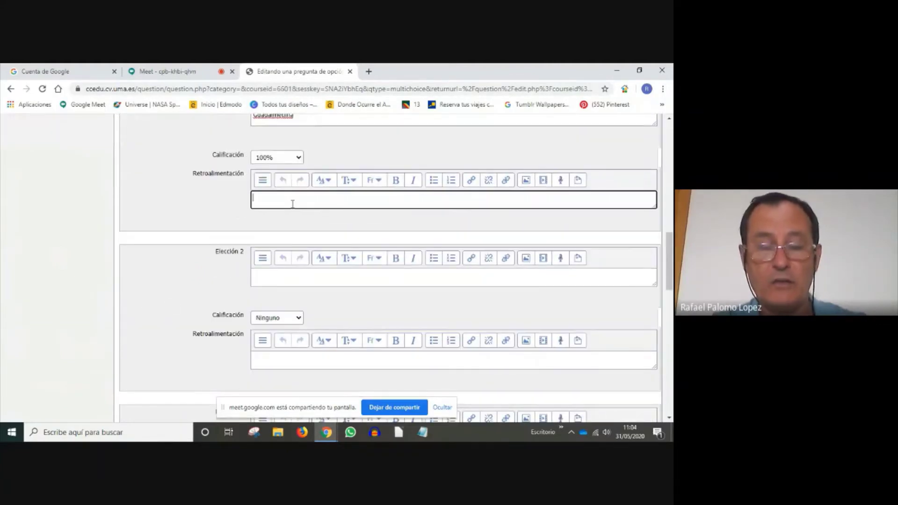
{"action": "type", "text": "Corre"}
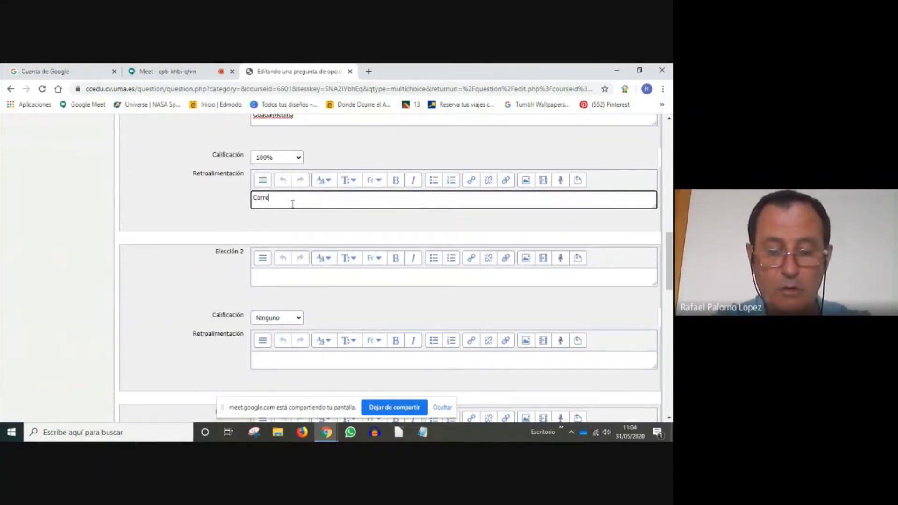
{"action": "type", "text": "cta"}
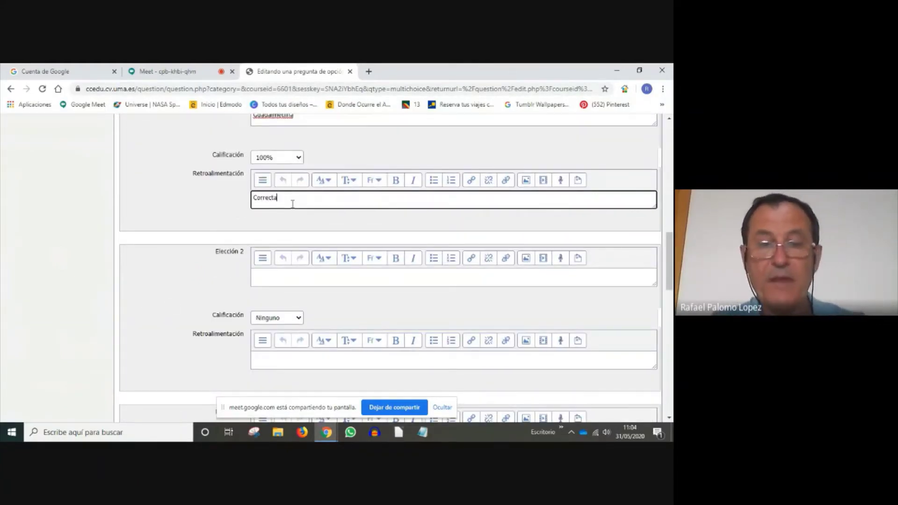
Step: Enter "Guadalhorce" as the second answer choice and set its grade to -50%
{"action": "left_click", "coordinate": [285, 278]}
{"action": "type", "text": "G"}
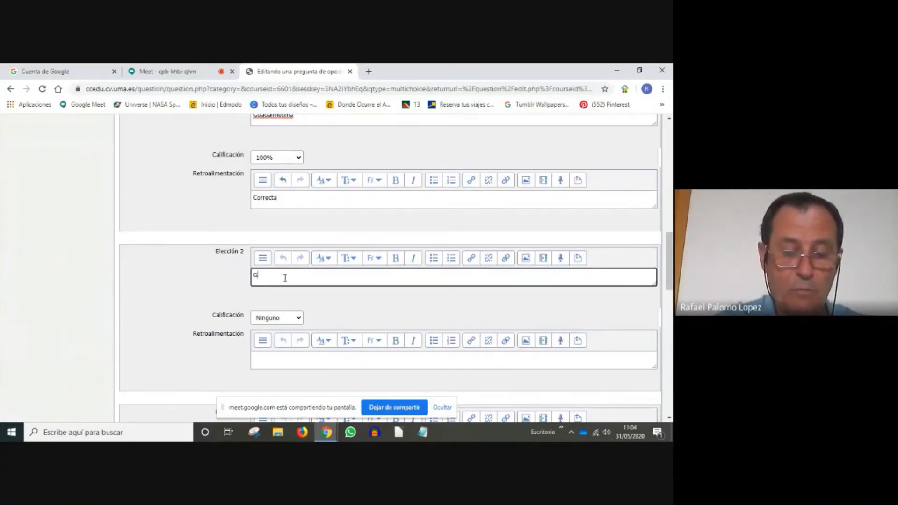
{"action": "type", "text": "uadalhorce"}
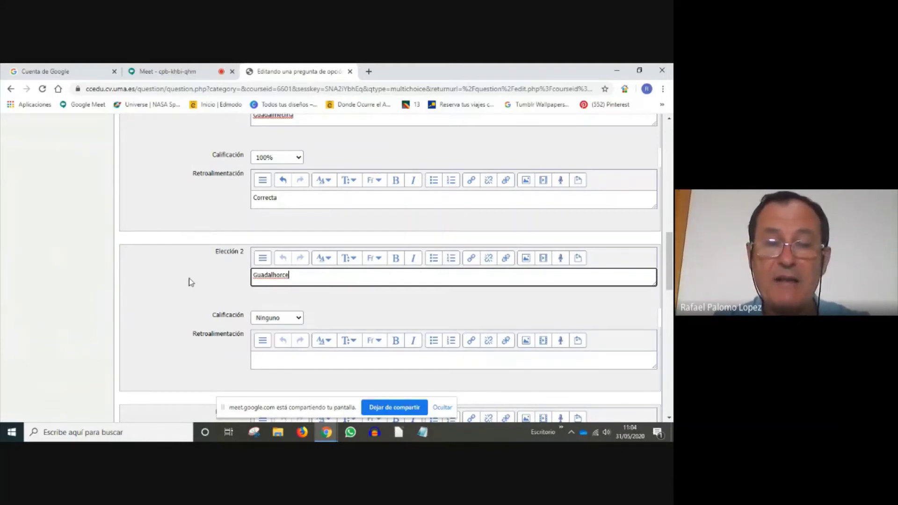
{"action": "left_click", "coordinate": [297, 318]}
{"action": "left_click_drag", "start_coordinate": [301, 195], "coordinate": [294, 285]}
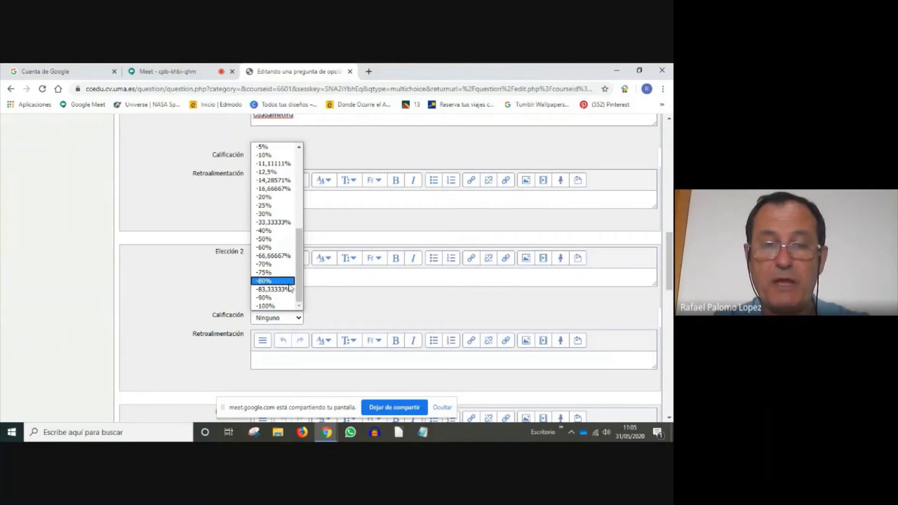
{"action": "left_click", "coordinate": [264, 239]}
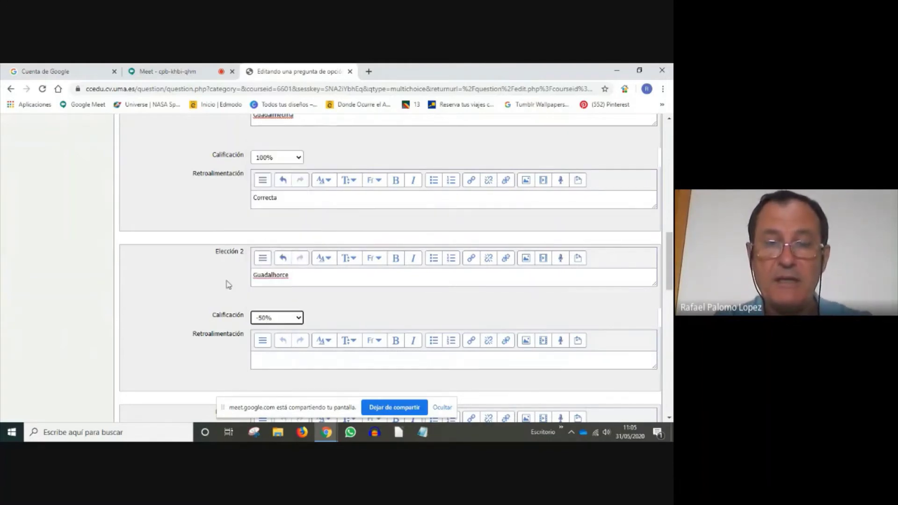
Step: Enter "No es correcto" as the feedback for the answer choice Guadalhorce
{"action": "scroll", "coordinate": [205, 322], "scroll_direction": "down", "scroll_amount": 2}
{"action": "left_click", "coordinate": [262, 265]}
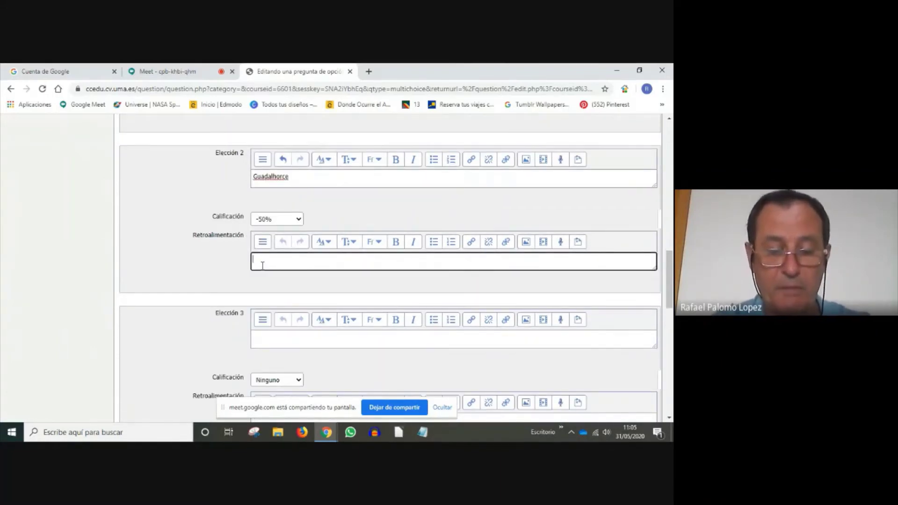
{"action": "type", "text": "No es c"}
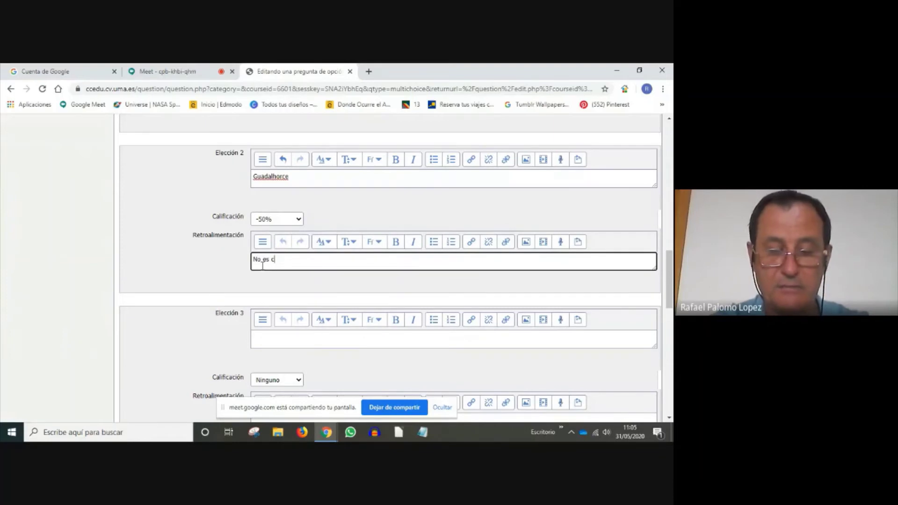
{"action": "type", "text": "orrecto"}
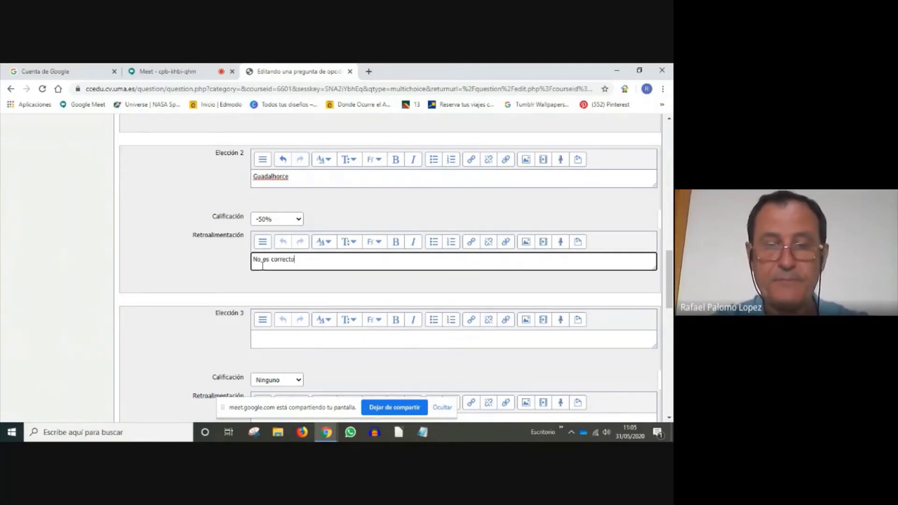
Step: Fill in the third answer choice with "Ebro", a grade of -50% and the feedback "No es correcto"
{"action": "left_click", "coordinate": [281, 338]}
{"action": "type", "text": "Ebro"}
{"action": "scroll", "coordinate": [282, 339], "scroll_direction": "down", "scroll_amount": 2}
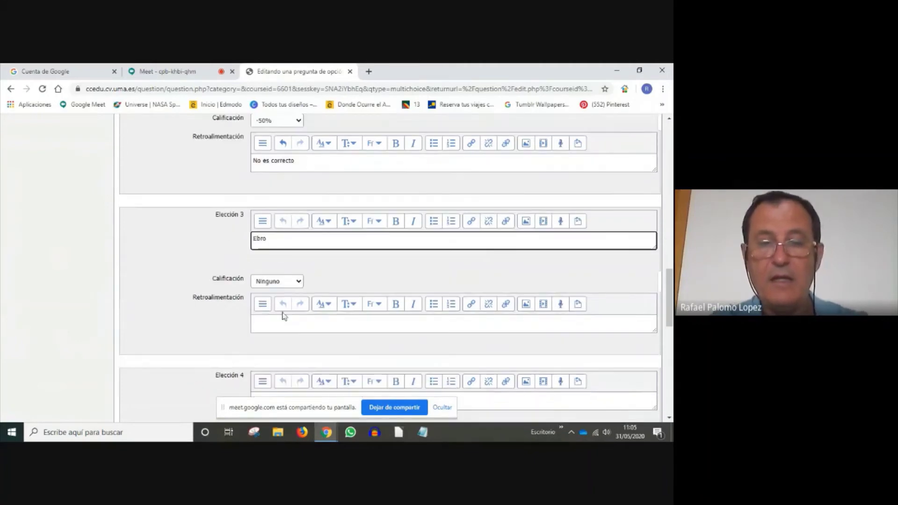
{"action": "left_click", "coordinate": [300, 281]}
{"action": "left_click_drag", "start_coordinate": [300, 183], "coordinate": [291, 243]}
{"action": "left_click", "coordinate": [290, 243]}
{"action": "left_click", "coordinate": [264, 317]}
{"action": "type", "text": "No es correcto"}
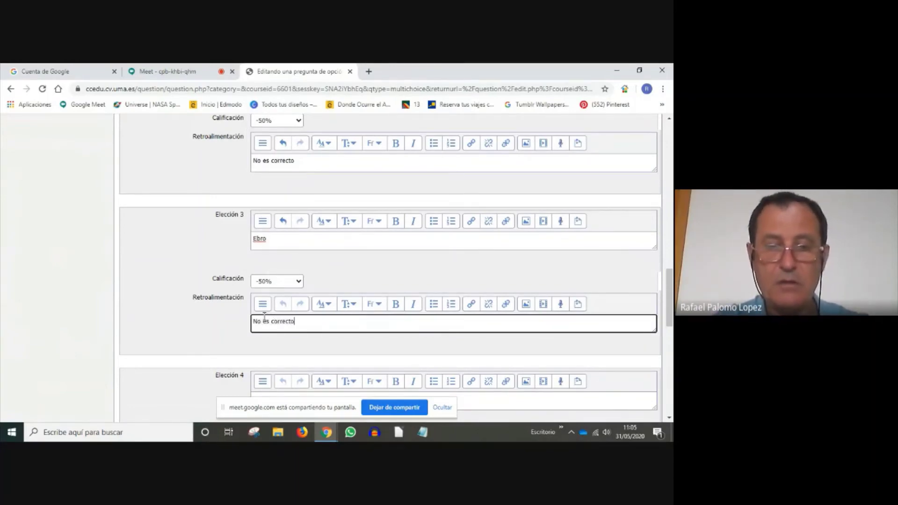
Step: Enter "Miño" as the fourth answer choice and set its grade to -50%
{"action": "scroll", "coordinate": [264, 317], "scroll_direction": "down", "scroll_amount": 2}
{"action": "left_click", "coordinate": [272, 308]}
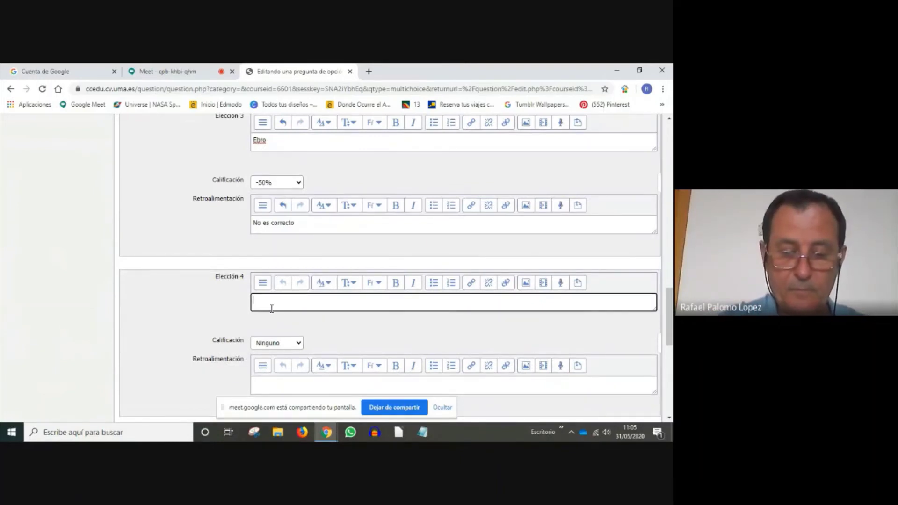
{"action": "type", "text": "Miño"}
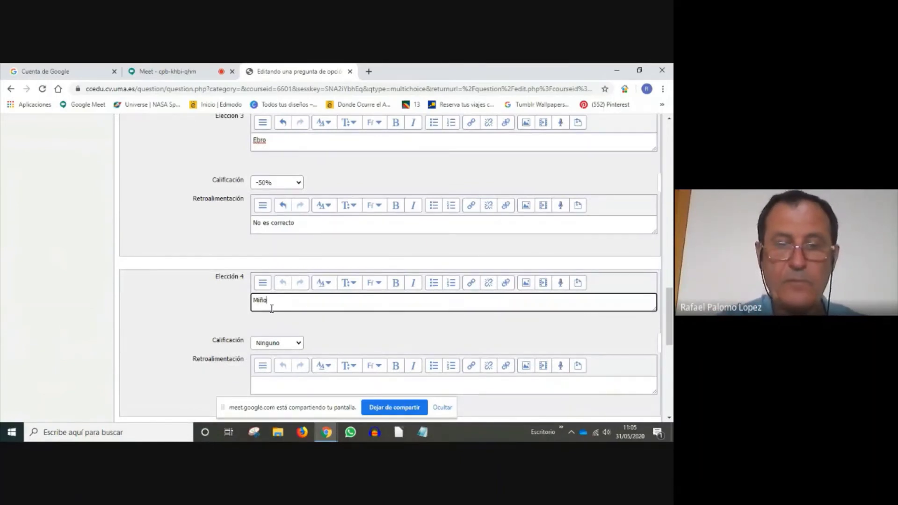
{"action": "left_click", "coordinate": [298, 343]}
{"action": "left_click_drag", "start_coordinate": [299, 216], "coordinate": [300, 286]}
{"action": "left_click", "coordinate": [273, 298]}
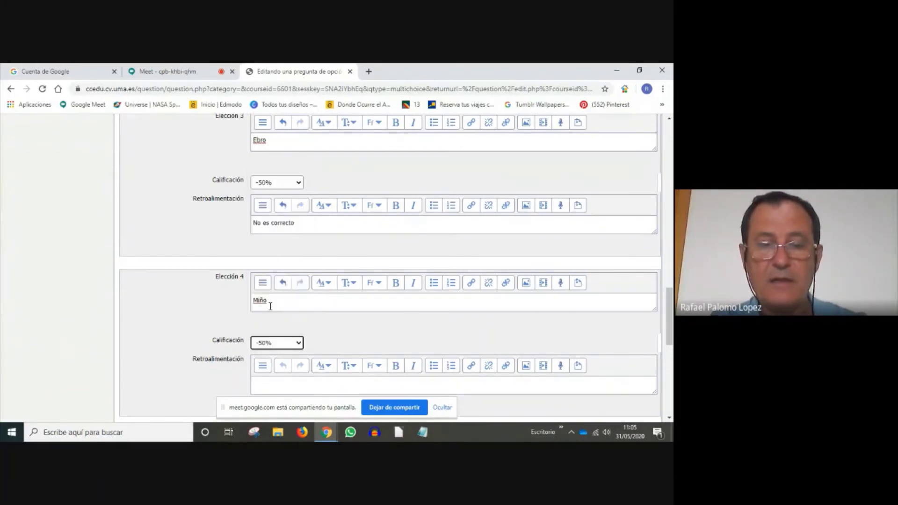
Step: Enter "No es correcto" as the feedback for the answer choice Miño and save the multiple-choice question
{"action": "scroll", "coordinate": [269, 312], "scroll_direction": "down", "scroll_amount": 1}
{"action": "scroll", "coordinate": [270, 290], "scroll_direction": "down", "scroll_amount": 2}
{"action": "left_click", "coordinate": [273, 235]}
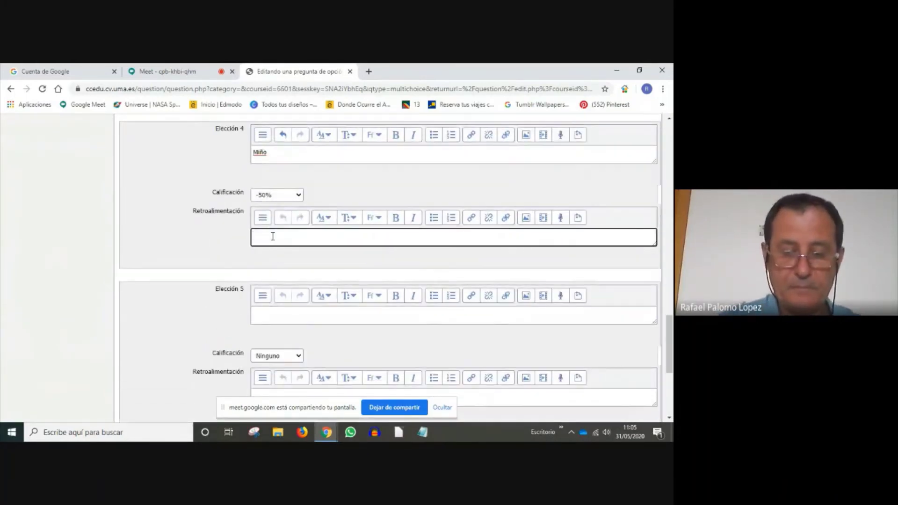
{"action": "type", "text": "No es Tore"}
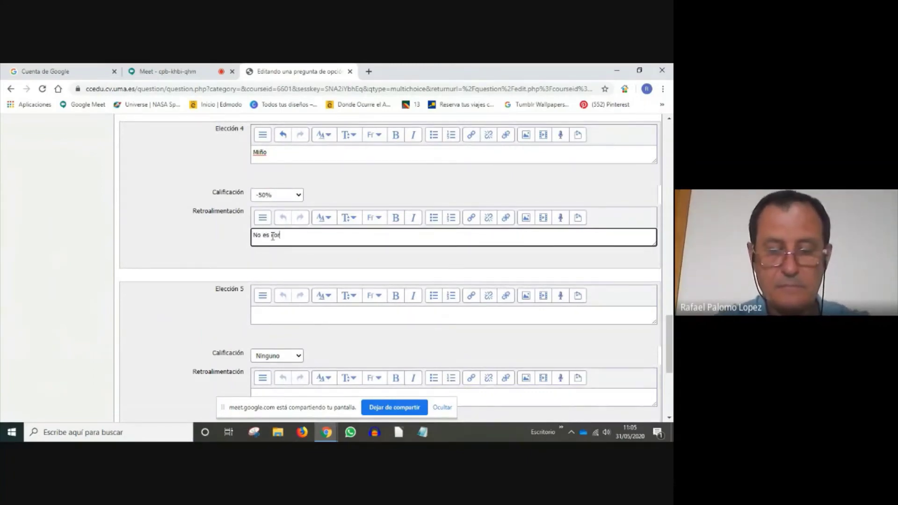
{"action": "key", "text": "BackSpace"}
{"action": "type", "text": "recto"}
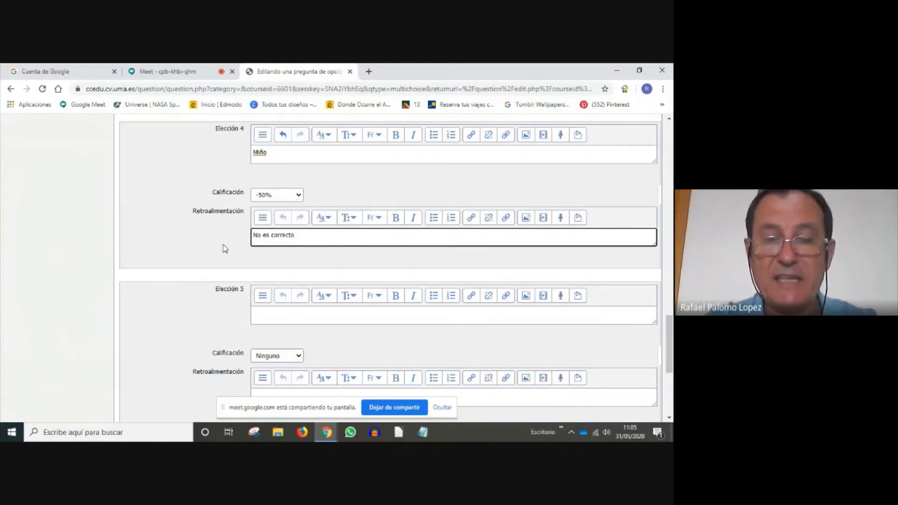
{"action": "scroll", "coordinate": [224, 249], "scroll_direction": "down", "scroll_amount": 5}
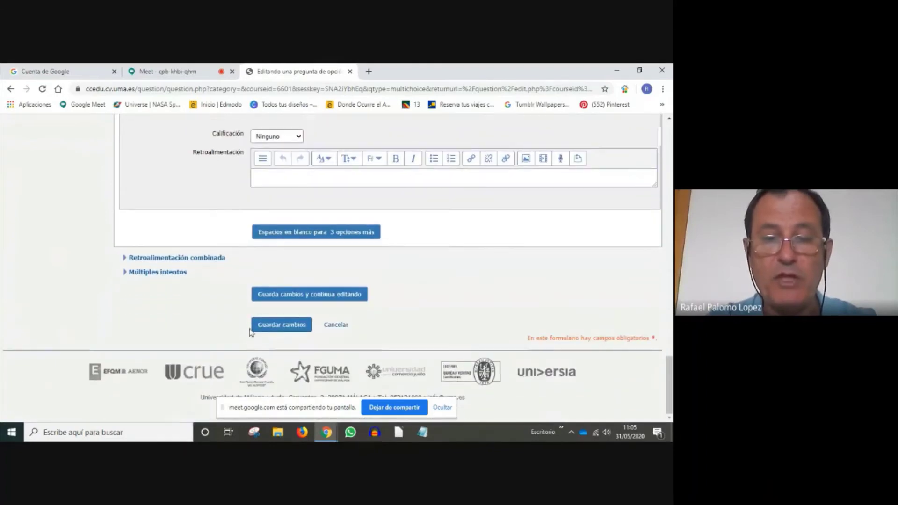
{"action": "left_click", "coordinate": [286, 330]}
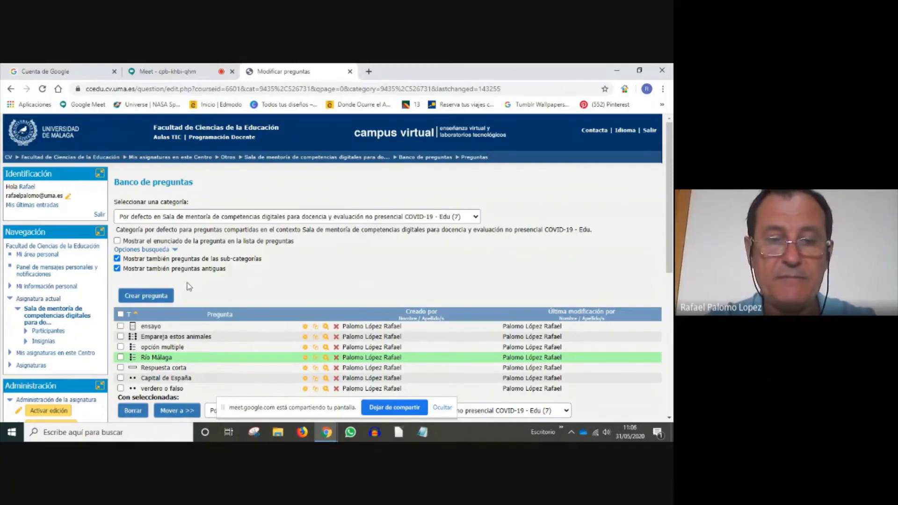
Step: Create another question of type Emparejamiento in the question bank
{"action": "left_click", "coordinate": [161, 300]}
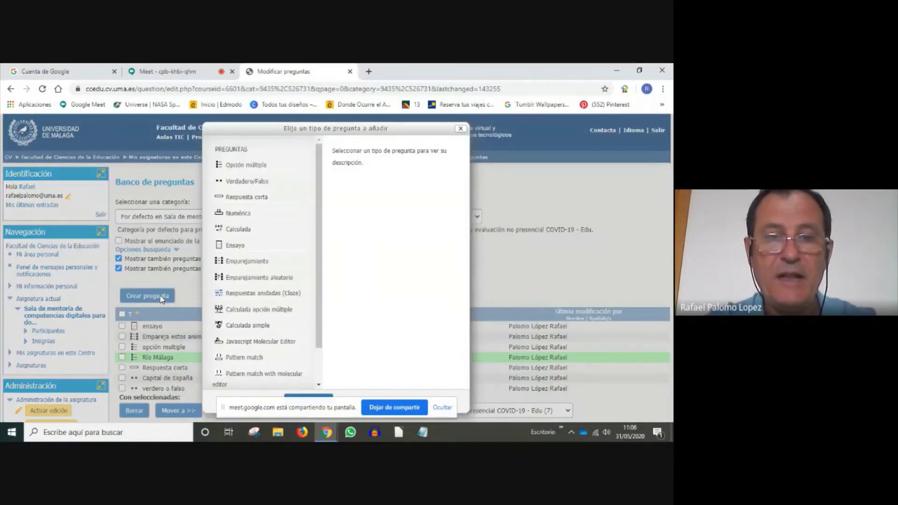
{"action": "left_click", "coordinate": [238, 267]}
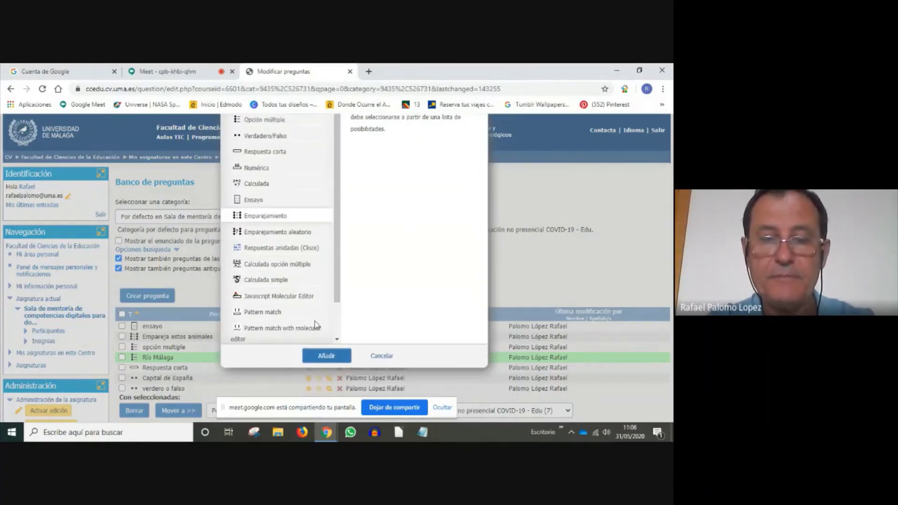
{"action": "left_click", "coordinate": [329, 358]}
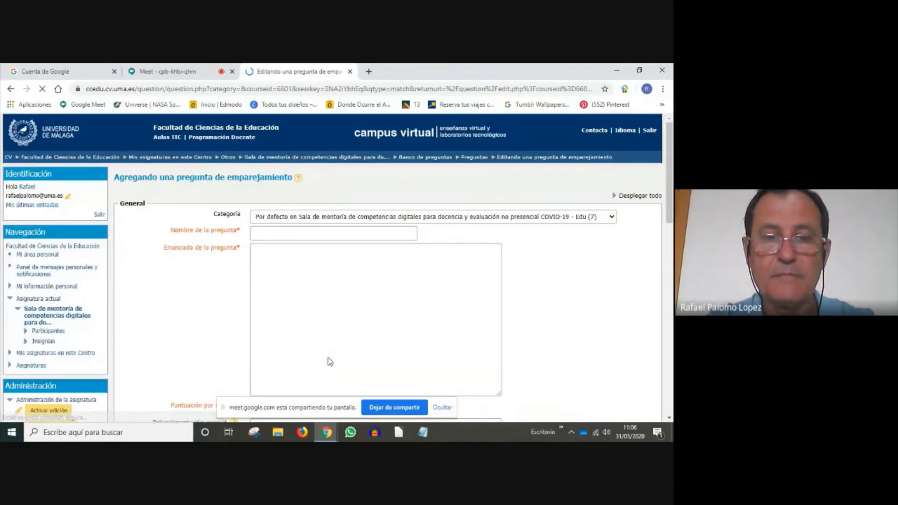
Step: Name the matching question "Capitales comunidades"
{"action": "left_click", "coordinate": [268, 234]}
{"action": "type", "text": "q"}
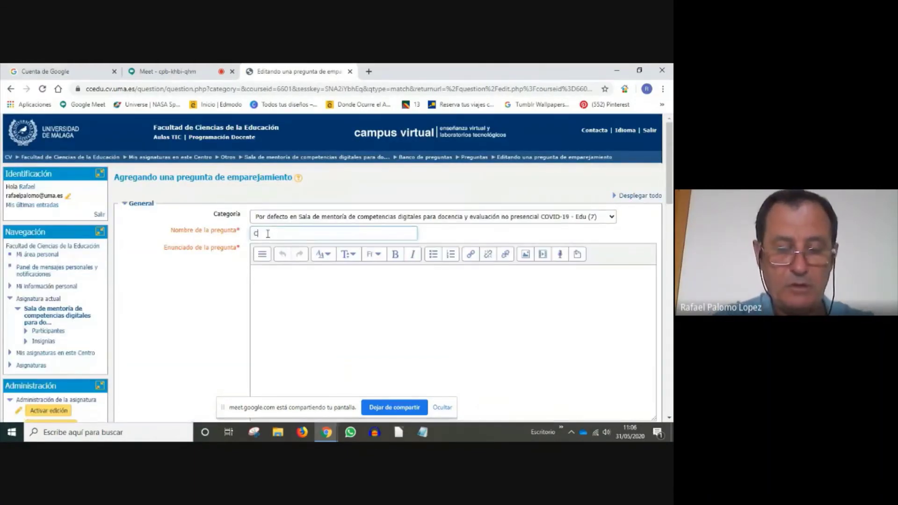
{"action": "type", "text": "apitale"}
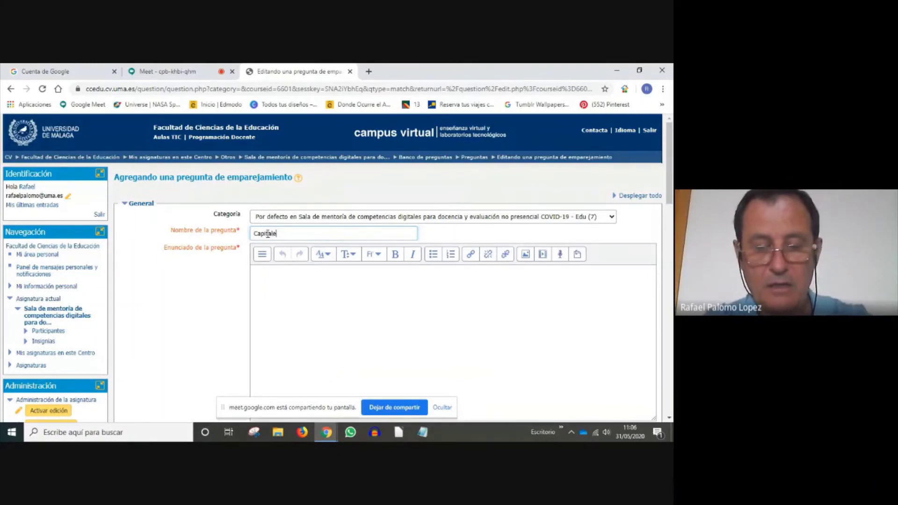
{"action": "type", "text": "s comunidades"}
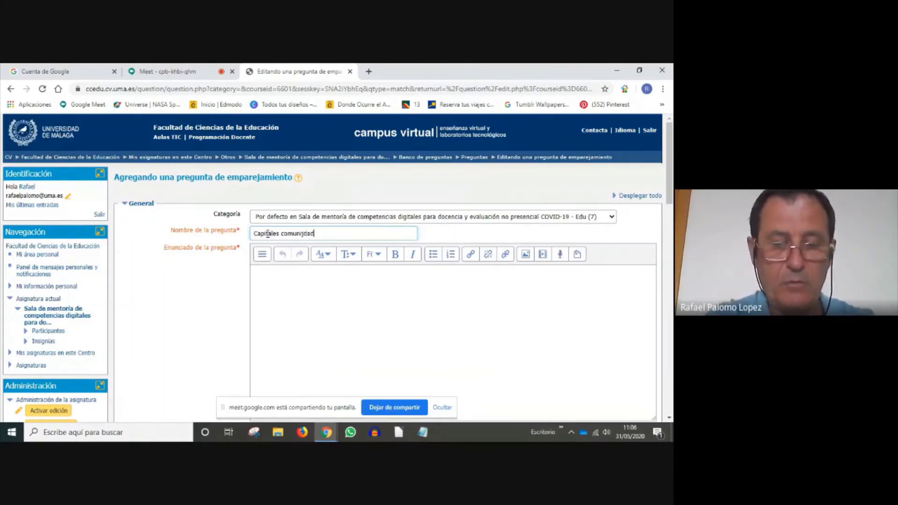
{"action": "double_click", "coordinate": [304, 234]}
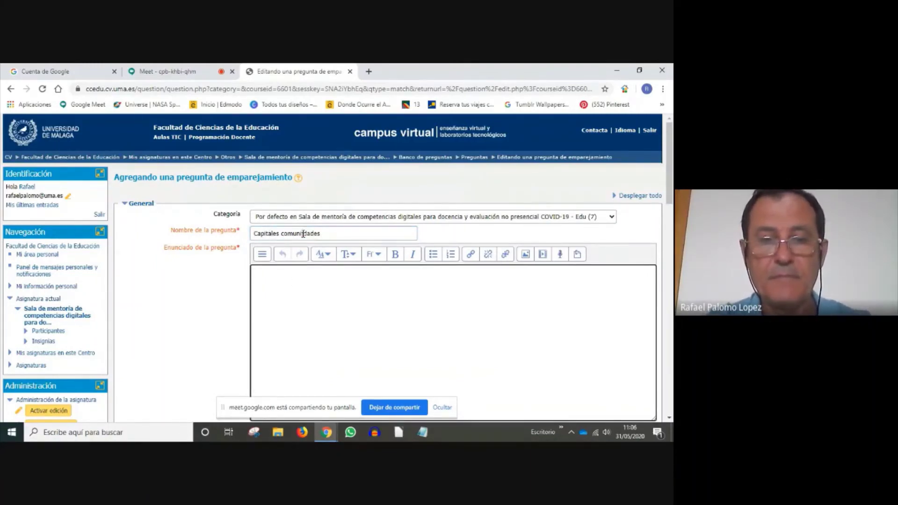
{"action": "left_click", "coordinate": [305, 236]}
Step: Enter "Empareja cada capital con su comunidad" as the matching question's text
{"action": "left_click", "coordinate": [282, 280]}
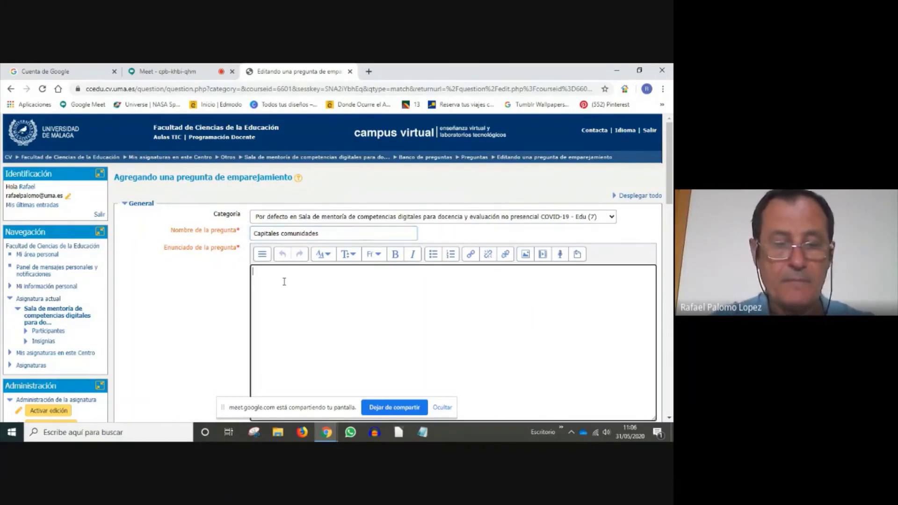
{"action": "type", "text": "Emape"}
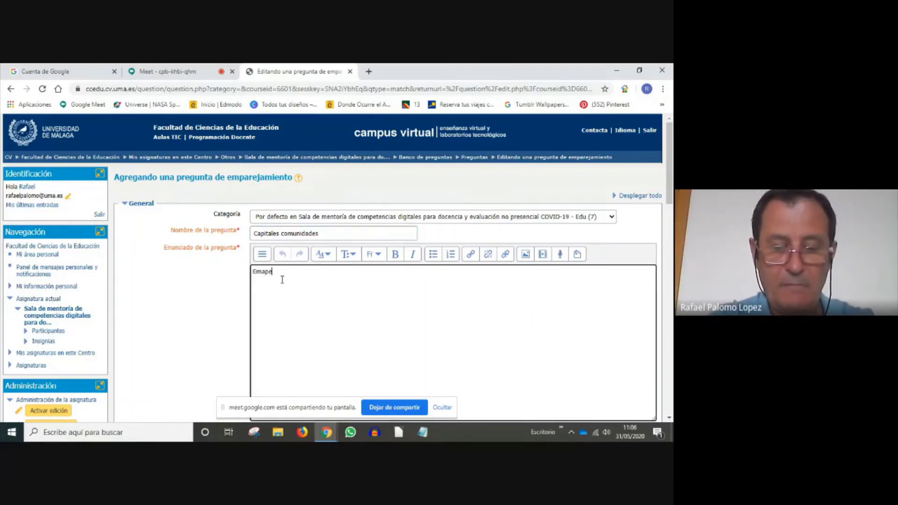
{"action": "type", "text": "raja"}
{"action": "key", "text": "BackSpace"}
{"action": "key", "text": "BackSpace"}
{"action": "key", "text": "BackSpace"}
{"action": "key", "text": "BackSpace"}
{"action": "key", "text": "BackSpace"}
{"action": "key", "text": "BackSpace"}
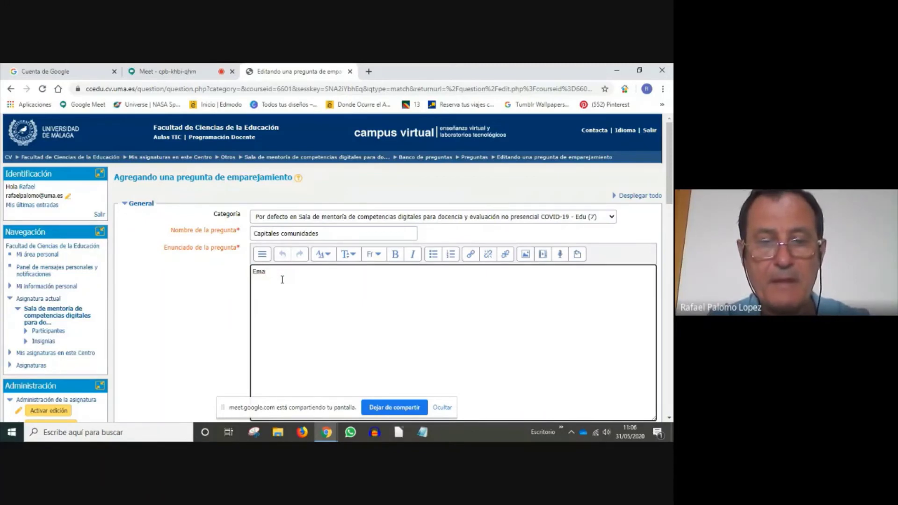
{"action": "type", "text": "pareja cada "}
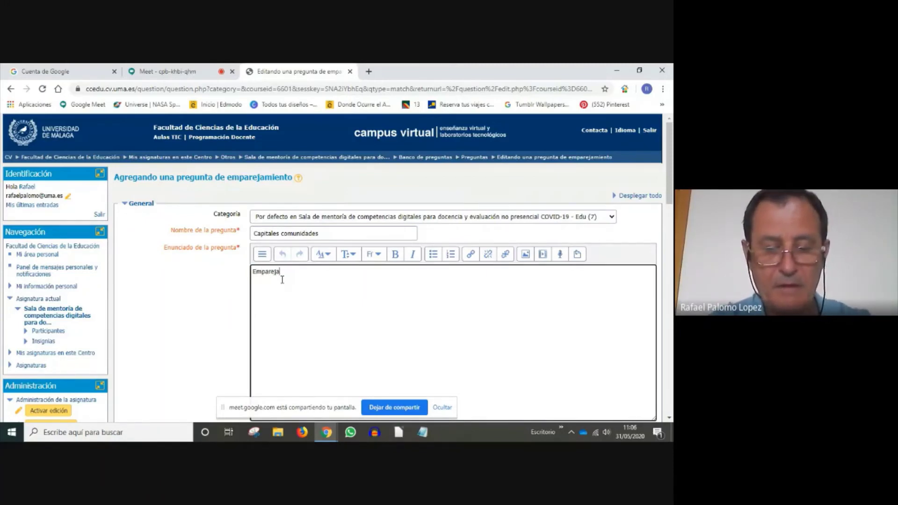
{"action": "type", "text": "capital con su co"}
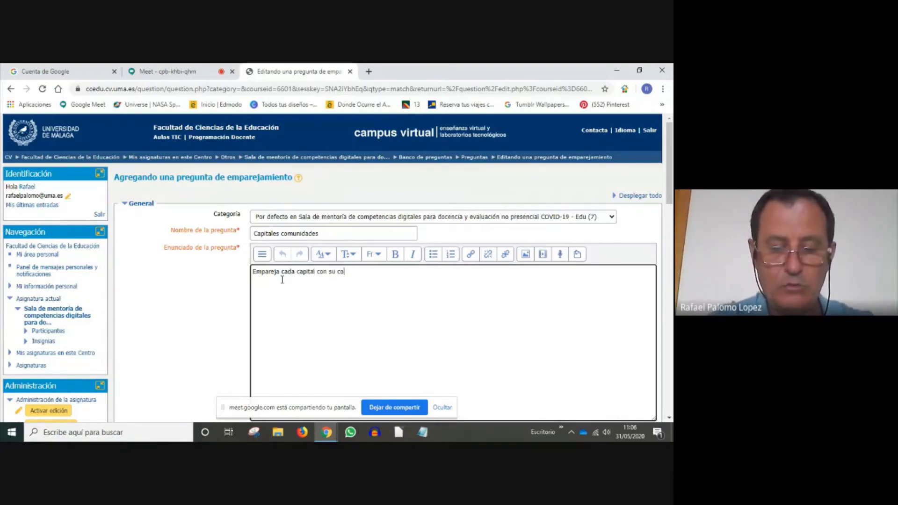
{"action": "type", "text": "munijdad"}
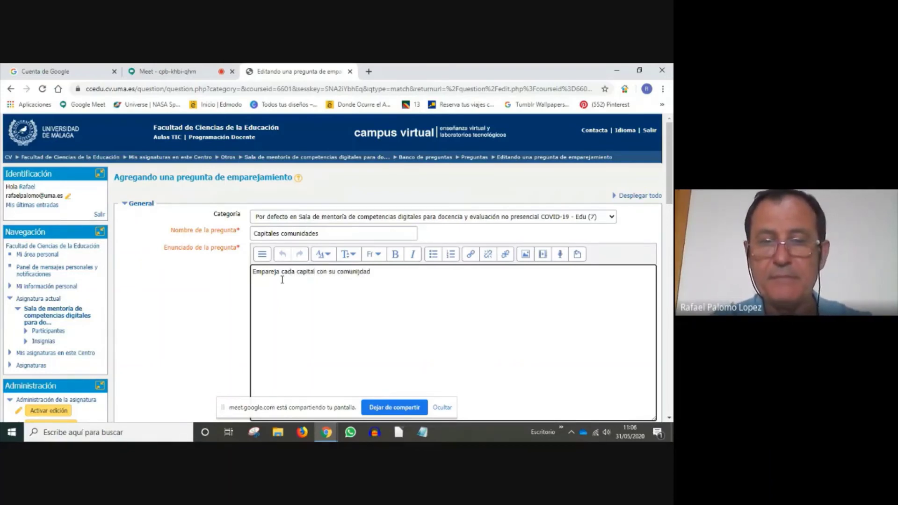
{"action": "left_click", "coordinate": [362, 272]}
{"action": "key", "text": "BackSpace"}
Step: Fill in the first matching pair with "Andalucía" as Pregunta 1 and "Sevilla" as its answer
{"action": "scroll", "coordinate": [234, 290], "scroll_direction": "down", "scroll_amount": 2}
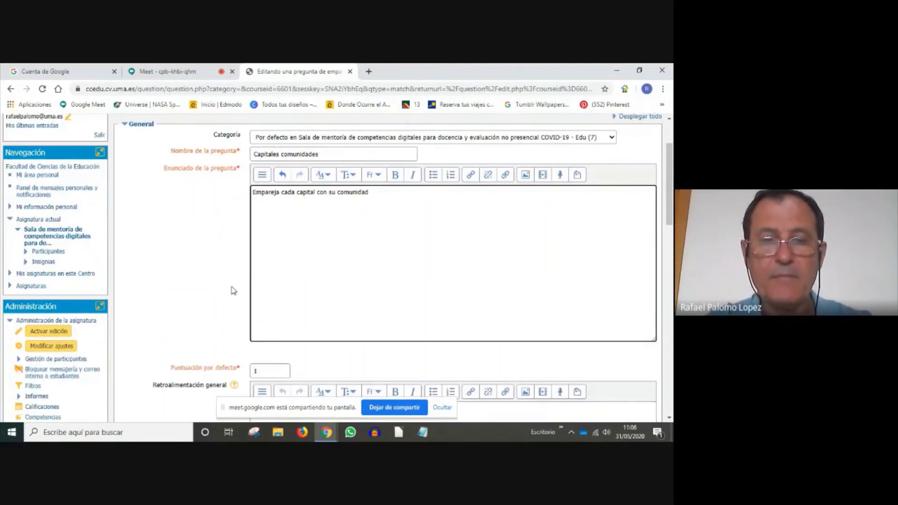
{"action": "scroll", "coordinate": [233, 290], "scroll_direction": "down", "scroll_amount": 3}
{"action": "scroll", "coordinate": [184, 260], "scroll_direction": "down", "scroll_amount": 1}
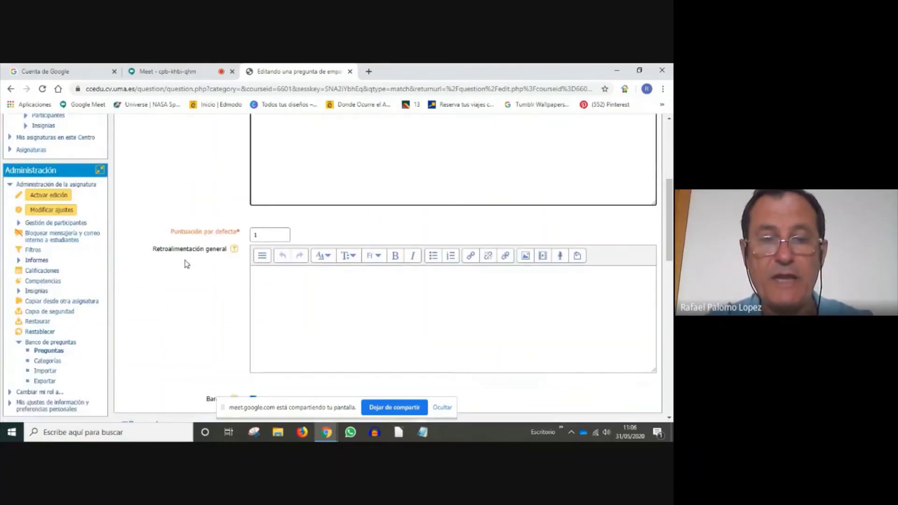
{"action": "scroll", "coordinate": [184, 260], "scroll_direction": "down", "scroll_amount": 6}
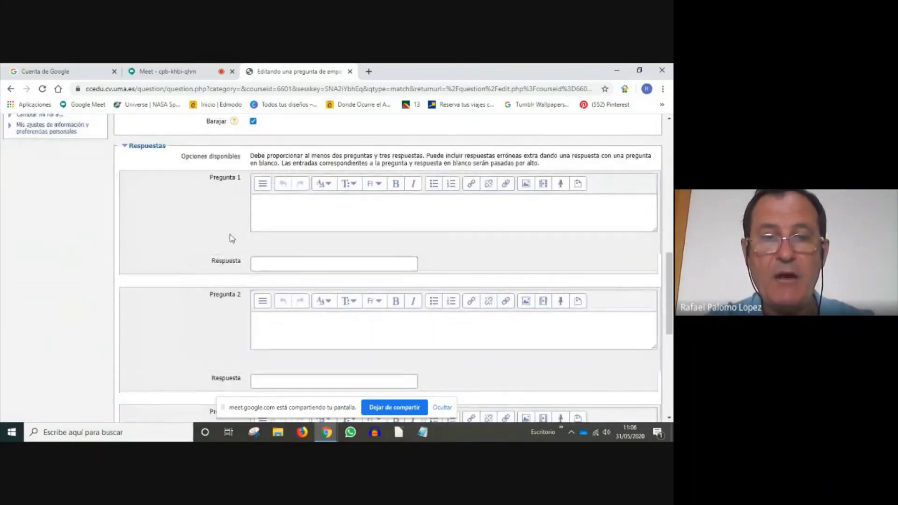
{"action": "left_click", "coordinate": [276, 210]}
{"action": "type", "text": "Andaluc"}
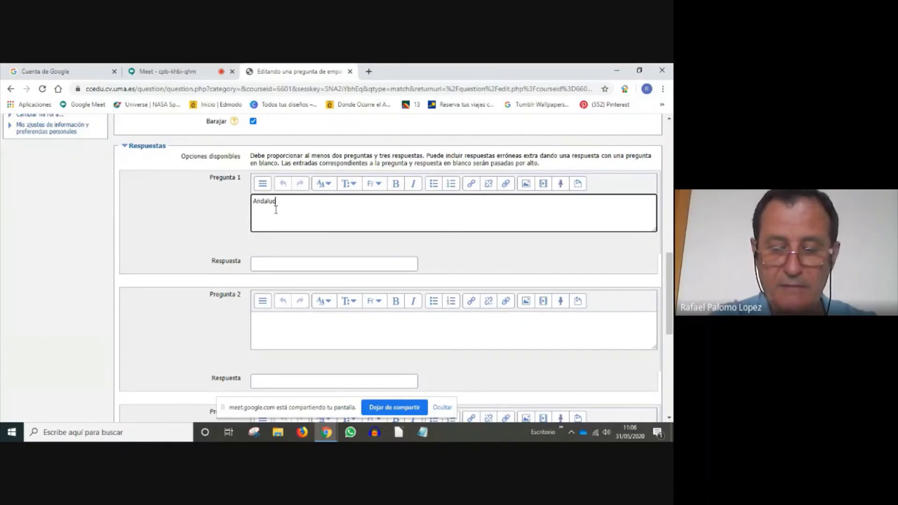
{"action": "type", "text": "ía"}
{"action": "left_click", "coordinate": [280, 263]}
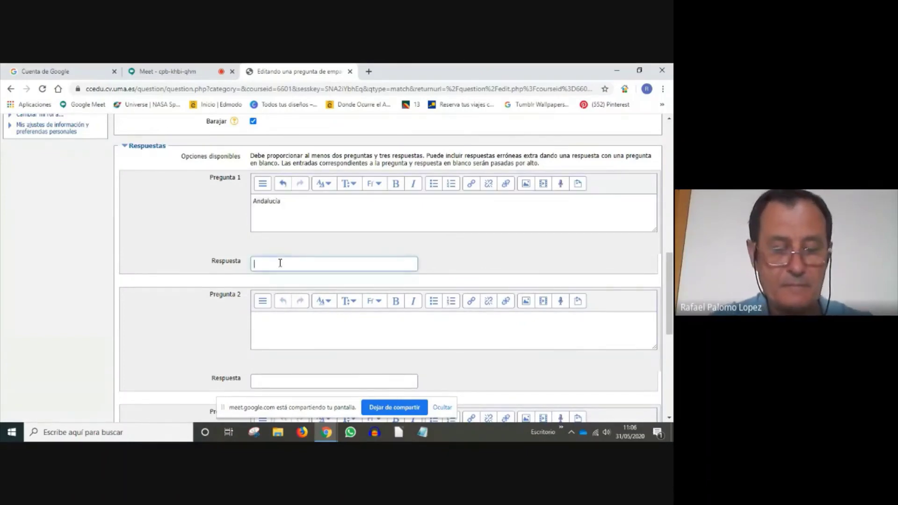
{"action": "type", "text": "Sevilla"}
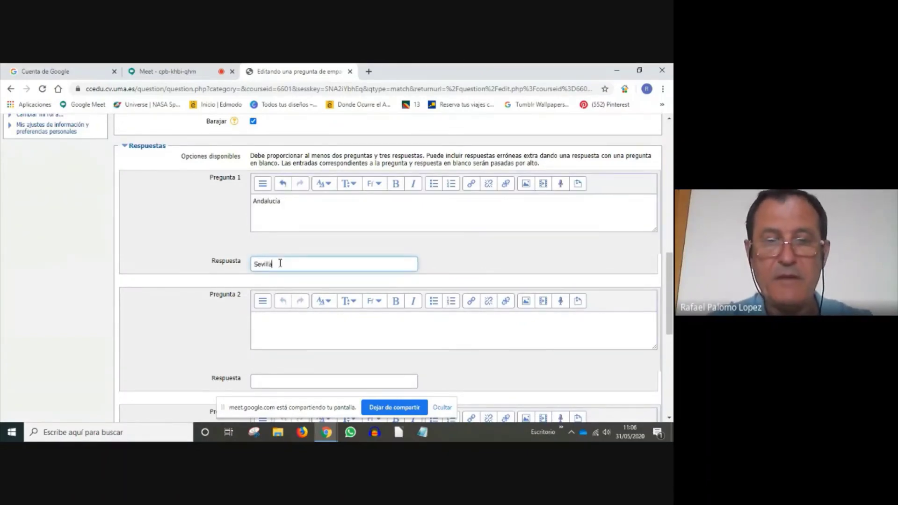
Step: Fill in the second matching pair with "Madrid" as Pregunta 2 and "Madrid" as its answer
{"action": "left_click", "coordinate": [305, 326]}
{"action": "type", "text": "Madrid"}
{"action": "scroll", "coordinate": [306, 328], "scroll_direction": "down", "scroll_amount": 2}
{"action": "left_click", "coordinate": [296, 331]}
{"action": "type", "text": "Madrid"}
Step: Fill in the third matching pair with "Cataluña" and the answer "Barcelona", and save the matching question
{"action": "scroll", "coordinate": [297, 332], "scroll_direction": "down", "scroll_amount": 5}
{"action": "left_click", "coordinate": [323, 201]}
{"action": "type", "text": "Cataluña"}
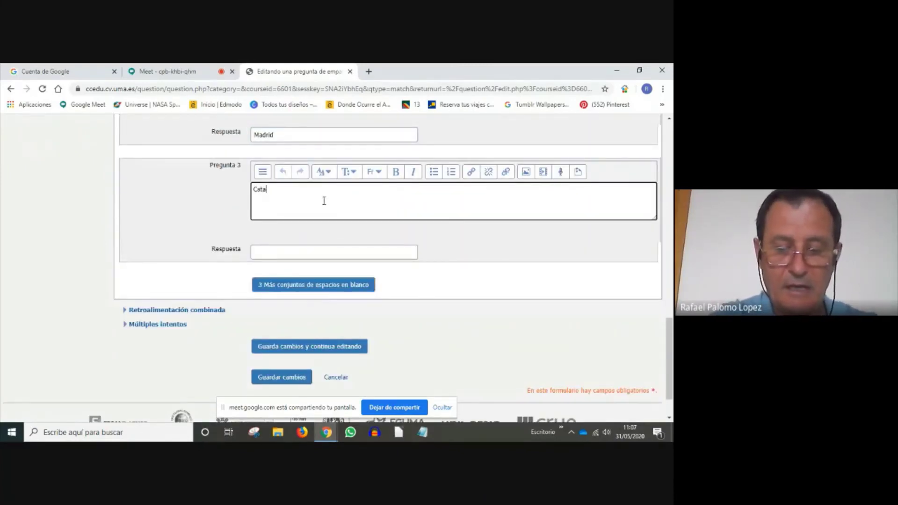
{"action": "left_click", "coordinate": [281, 253]}
{"action": "type", "text": "Barcel"}
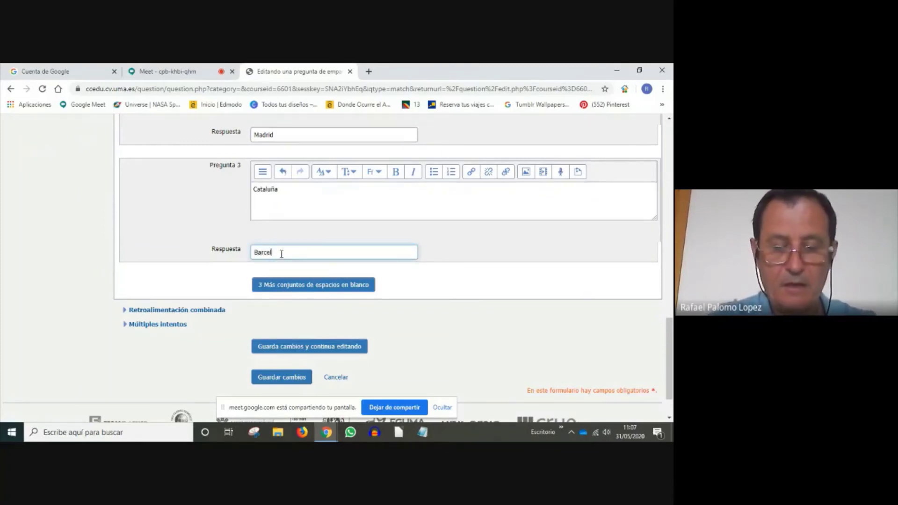
{"action": "type", "text": "ona"}
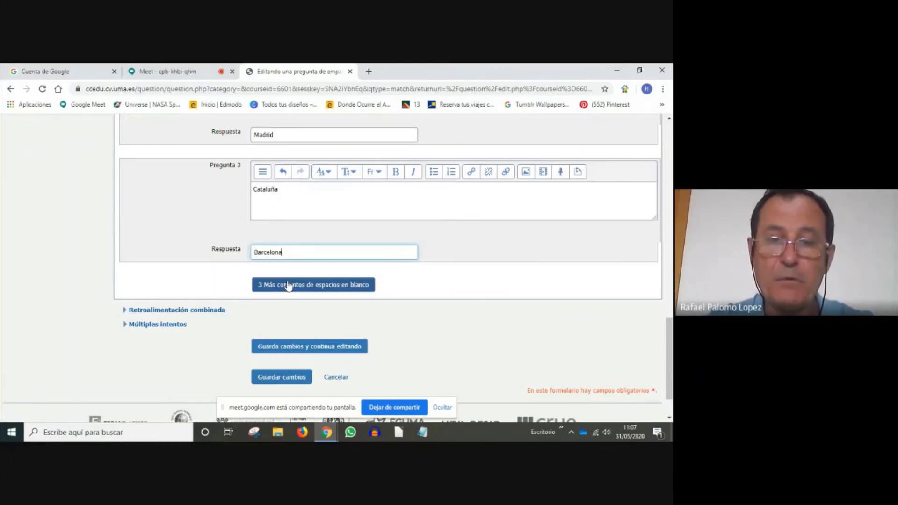
{"action": "left_click", "coordinate": [264, 378]}
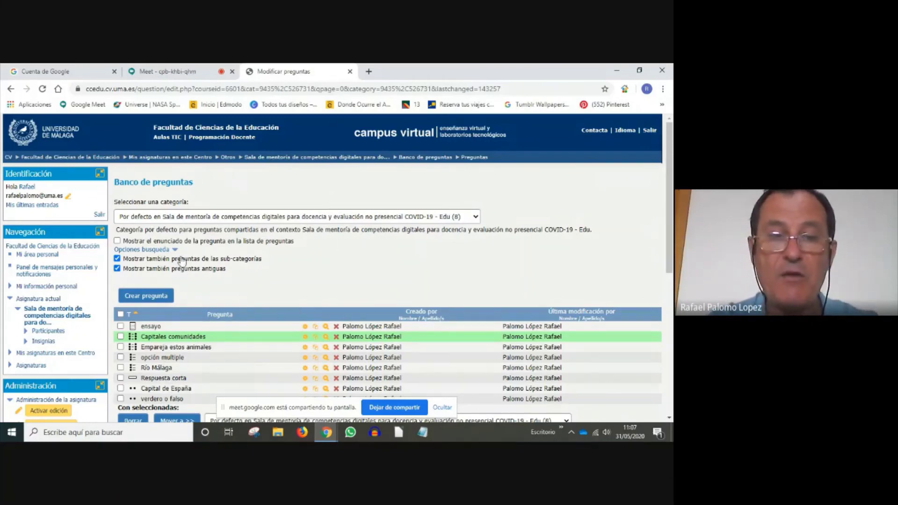
{"action": "scroll", "coordinate": [211, 287], "scroll_direction": "down", "scroll_amount": 6}
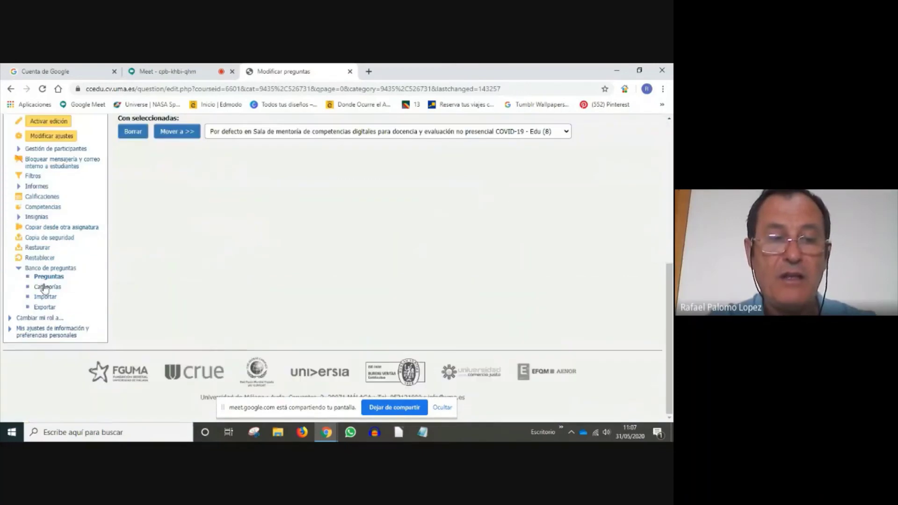
{"action": "scroll", "coordinate": [247, 310], "scroll_direction": "up", "scroll_amount": 5}
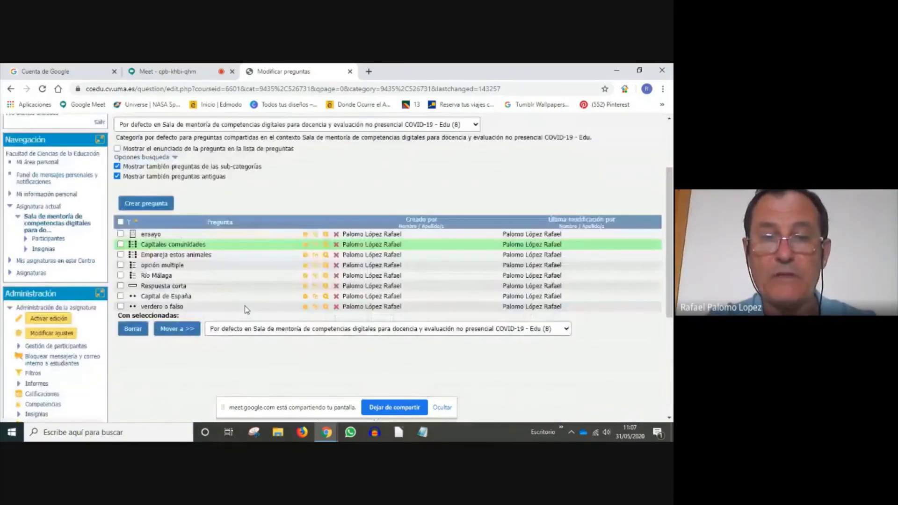
{"action": "left_click", "coordinate": [477, 127]}
{"action": "left_click", "coordinate": [477, 129]}
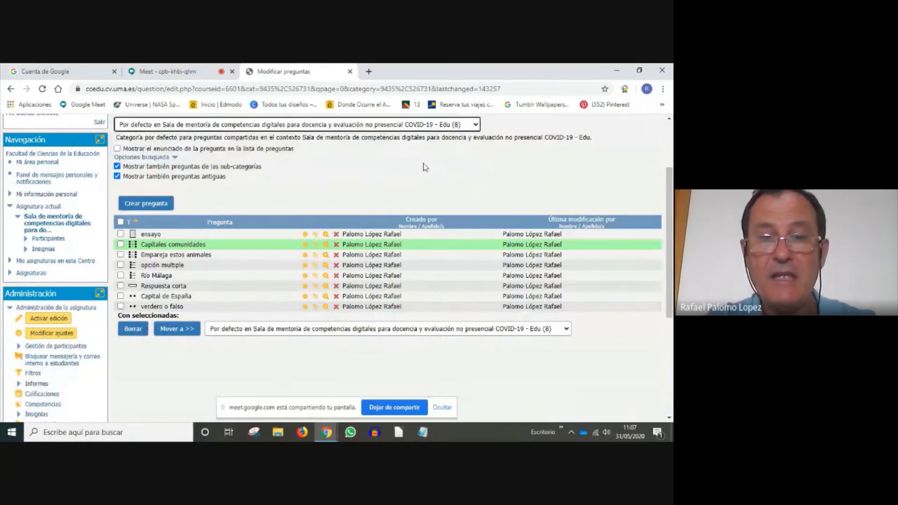
Step: Edit the question Capitales comunidades to store it in the category Cuestionario 1 instead of its current one, and save it
{"action": "left_click", "coordinate": [305, 246]}
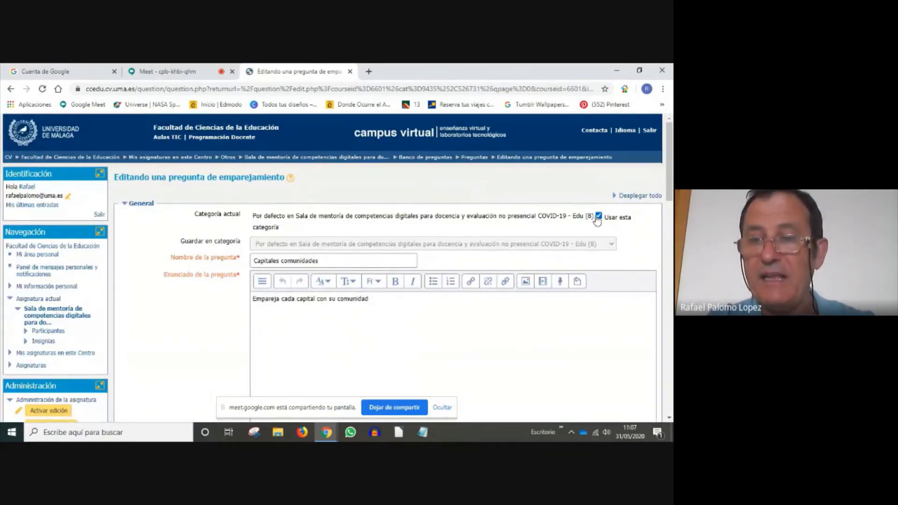
{"action": "left_click", "coordinate": [599, 217]}
{"action": "left_click", "coordinate": [612, 243]}
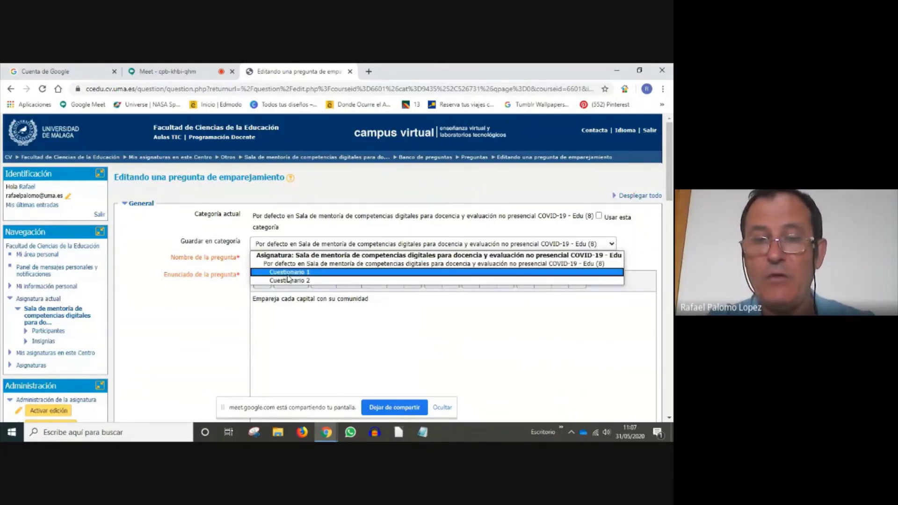
{"action": "left_click", "coordinate": [288, 274]}
{"action": "scroll", "coordinate": [475, 353], "scroll_direction": "down", "scroll_amount": 10}
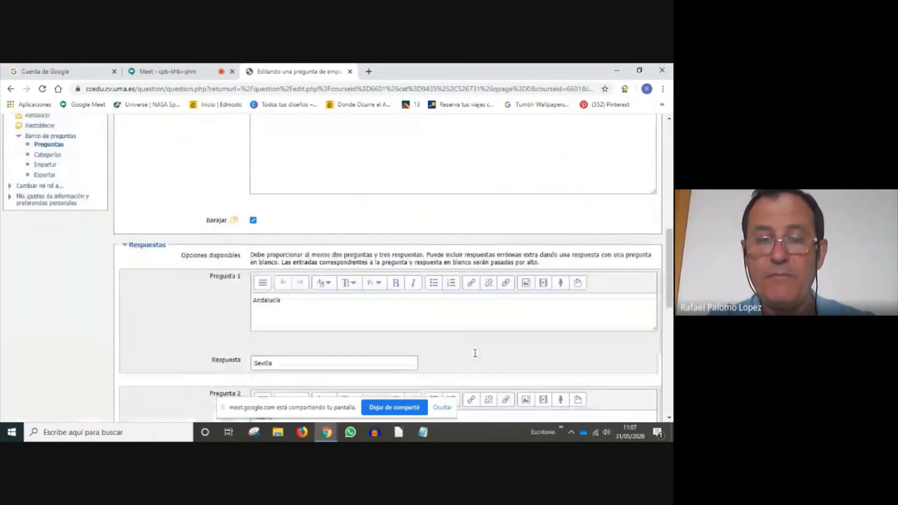
{"action": "scroll", "coordinate": [472, 355], "scroll_direction": "down", "scroll_amount": 8}
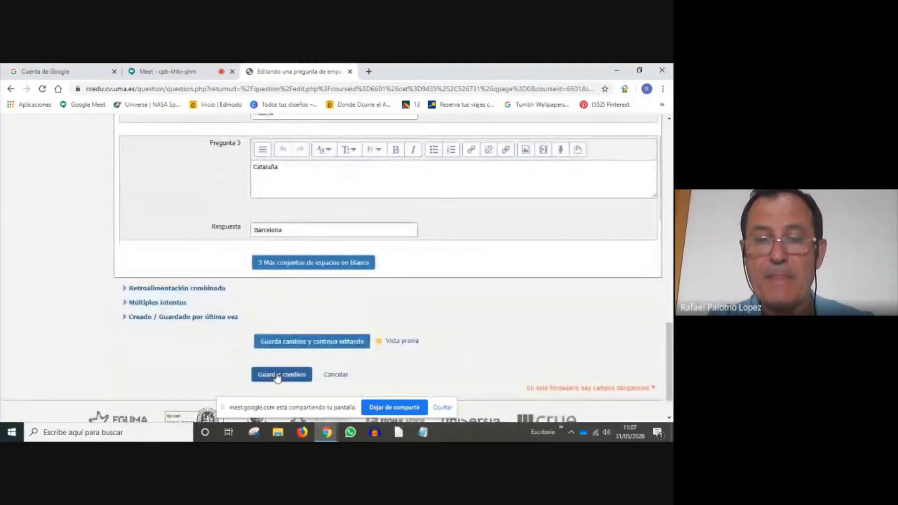
{"action": "left_click", "coordinate": [278, 377]}
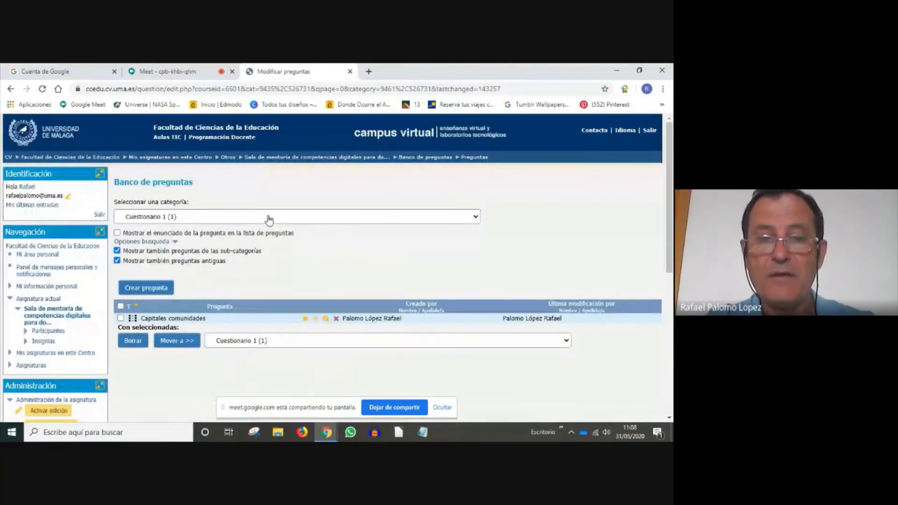
Step: Switch the question bank list back to the default category of the Sala de mentoría course
{"action": "left_click", "coordinate": [269, 218]}
{"action": "left_click", "coordinate": [280, 242]}
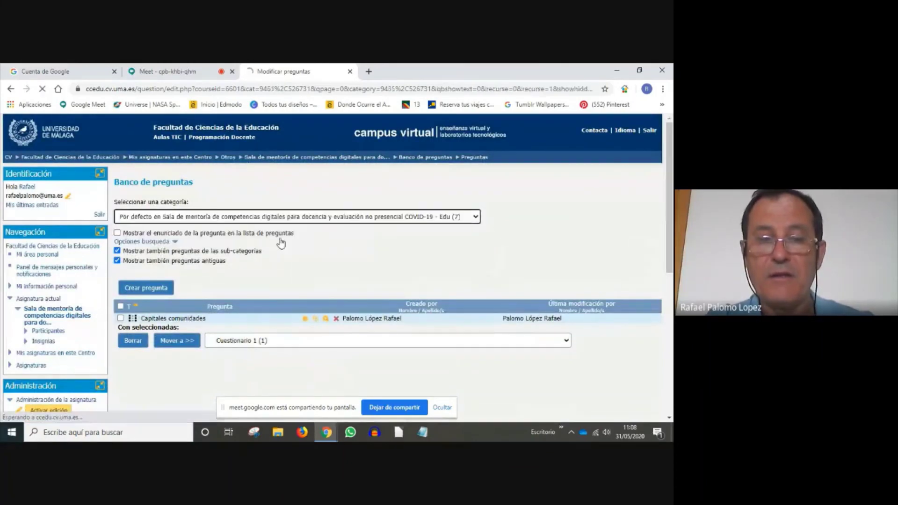
{"action": "scroll", "coordinate": [355, 246], "scroll_direction": "down", "scroll_amount": 5}
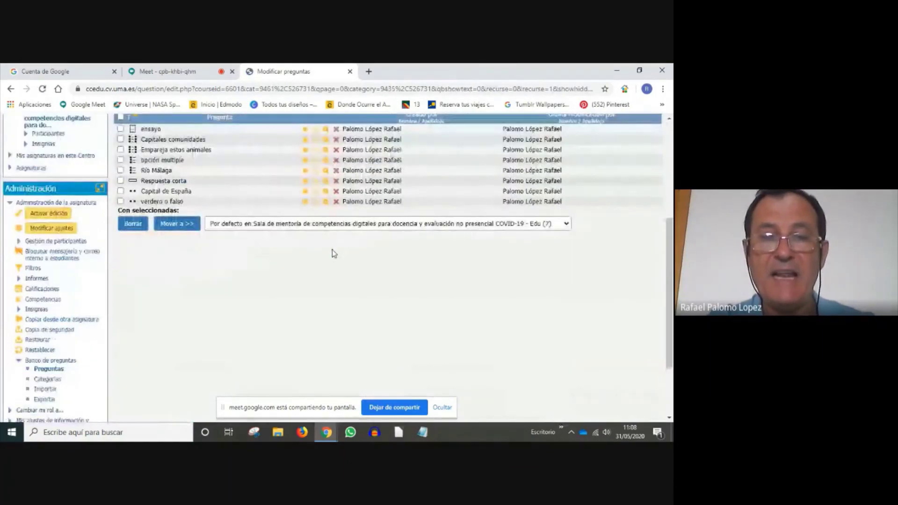
{"action": "scroll", "coordinate": [333, 250], "scroll_direction": "up", "scroll_amount": 1}
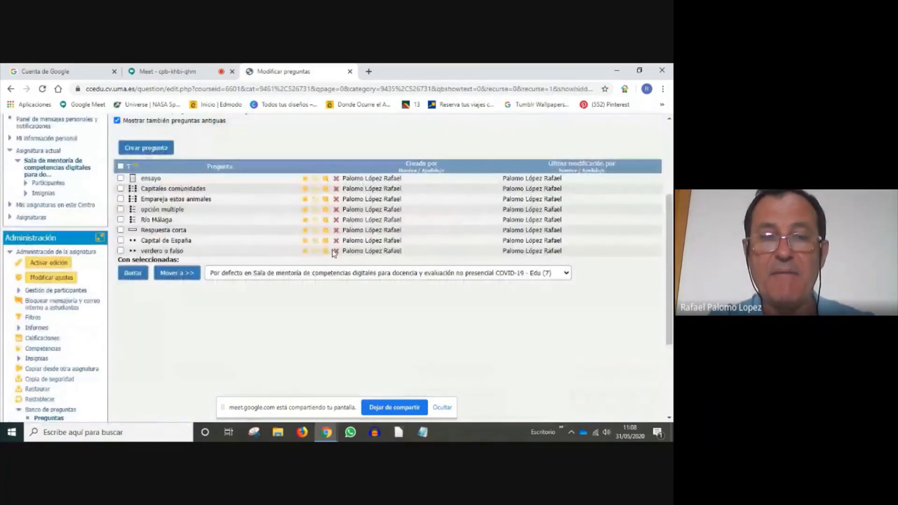
Step: Preview the question Capitales comunidades, look at the answer choices offered for Cataluña, and close the preview
{"action": "left_click", "coordinate": [326, 192]}
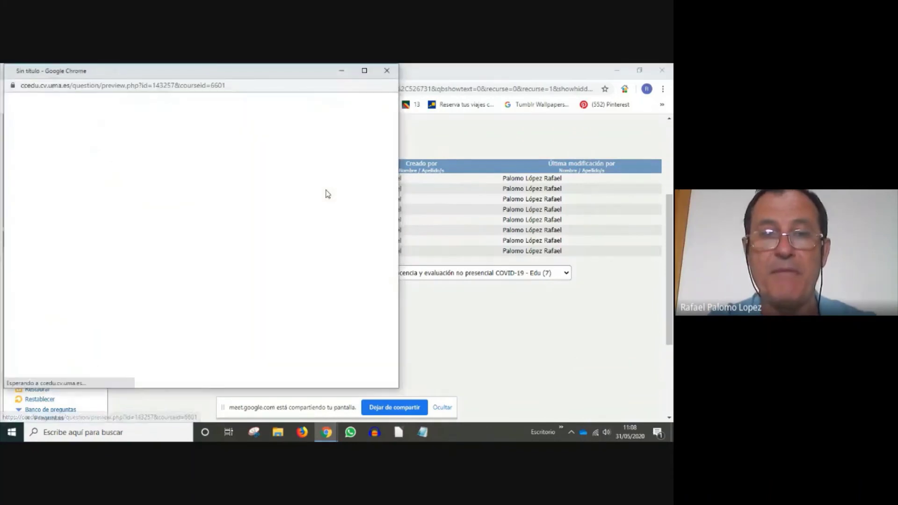
{"action": "left_click", "coordinate": [136, 127]}
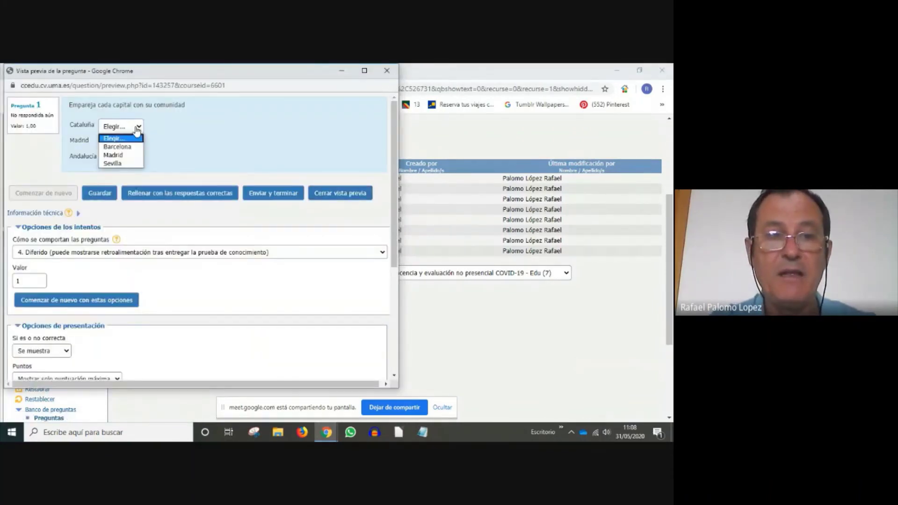
{"action": "left_click", "coordinate": [184, 132]}
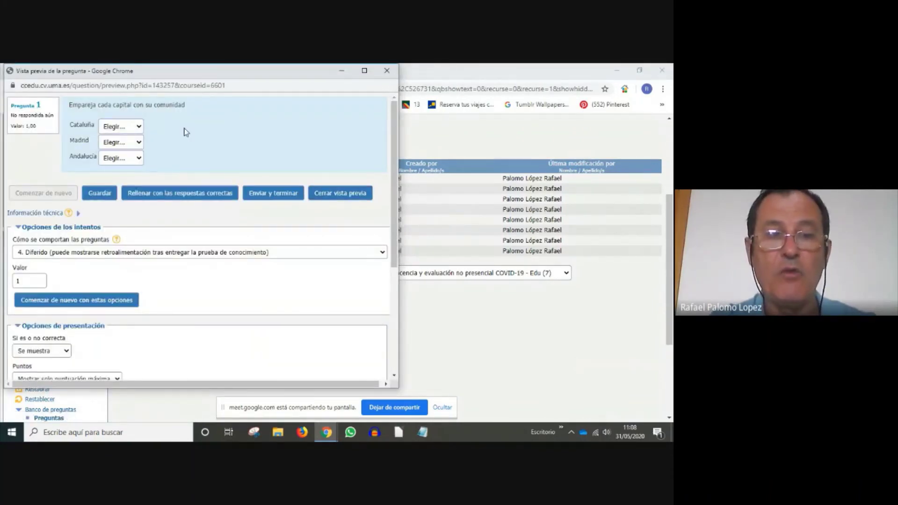
{"action": "left_click", "coordinate": [387, 72]}
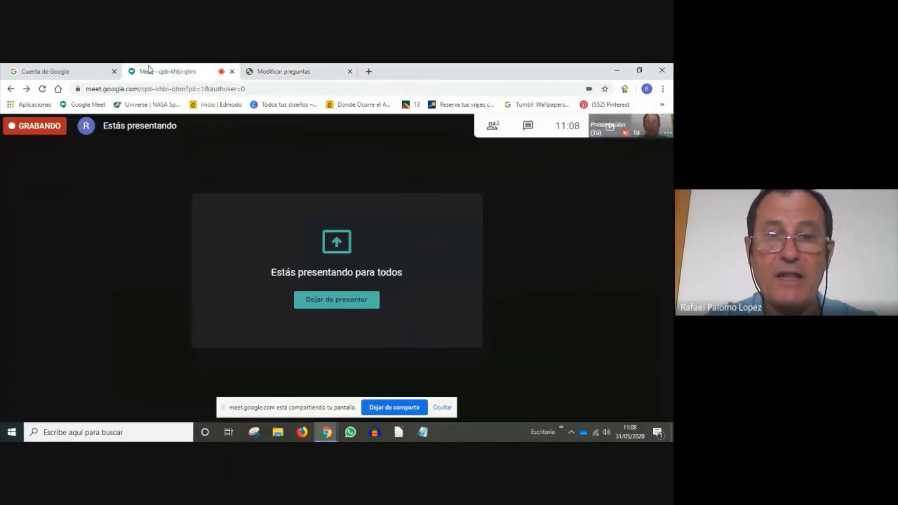
Step: Switch to the Google Meet call and stop presenting the screen
{"action": "left_click", "coordinate": [149, 71]}
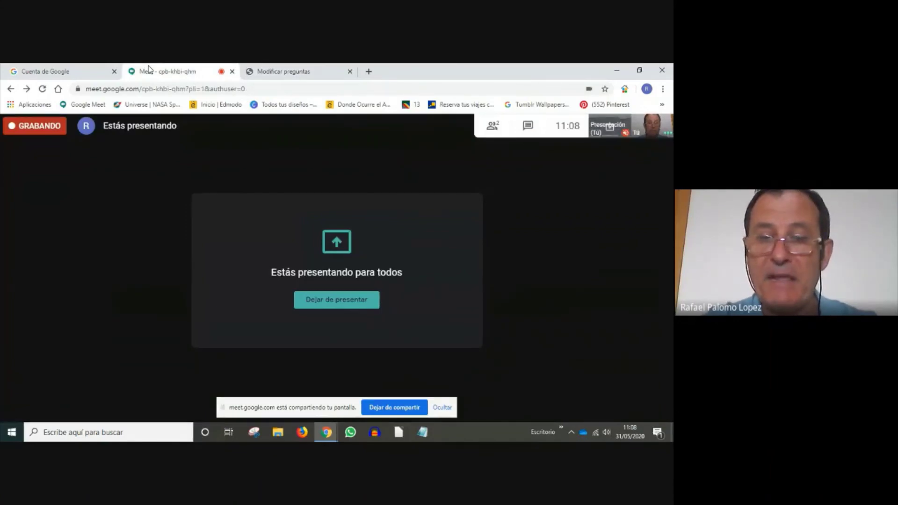
{"action": "left_click", "coordinate": [337, 301]}
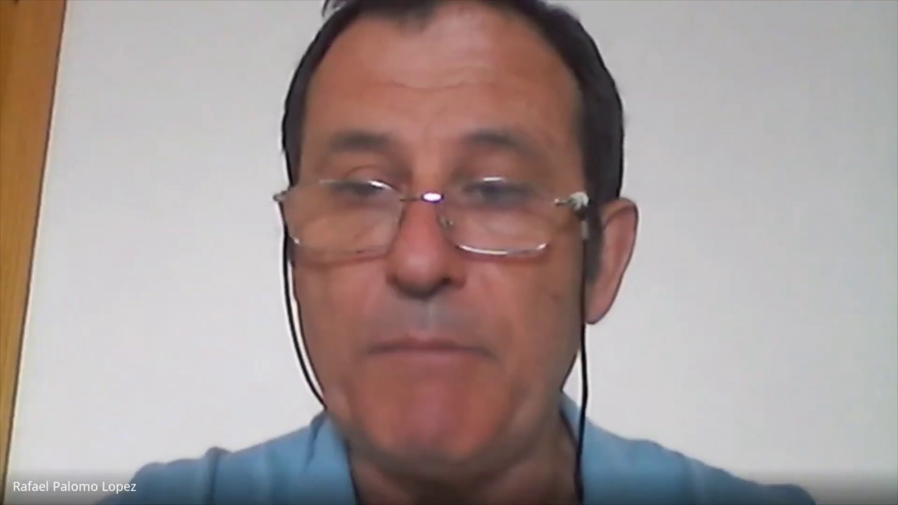